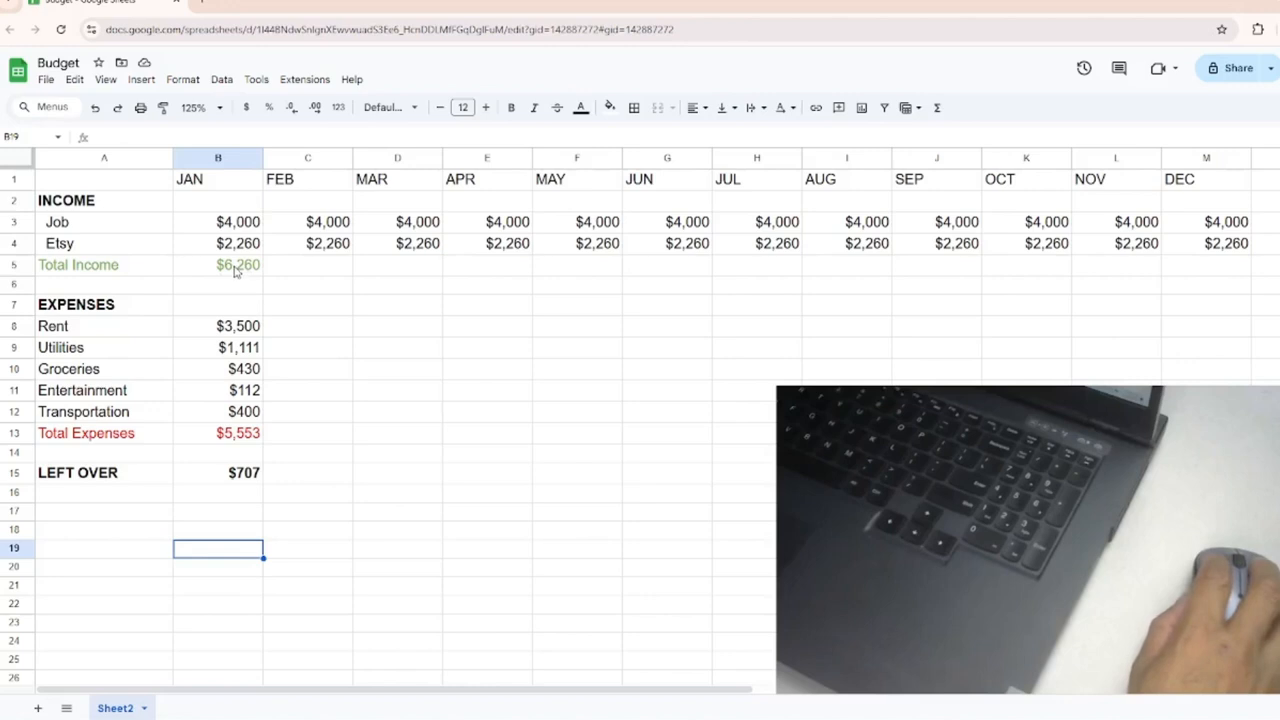
Step: Examine the January Total Income formula in cell B5 alongside the Job and Etsy income rows
click(236, 268)
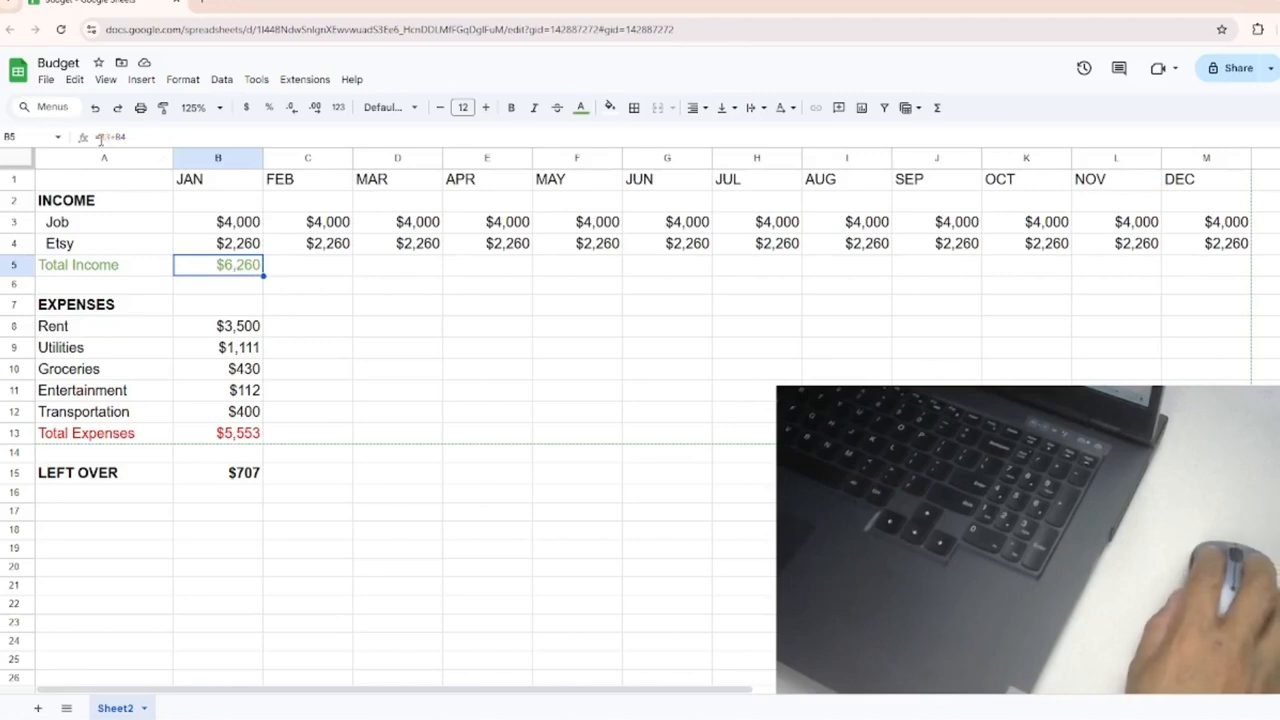
scroll(137, 184, up, 8)
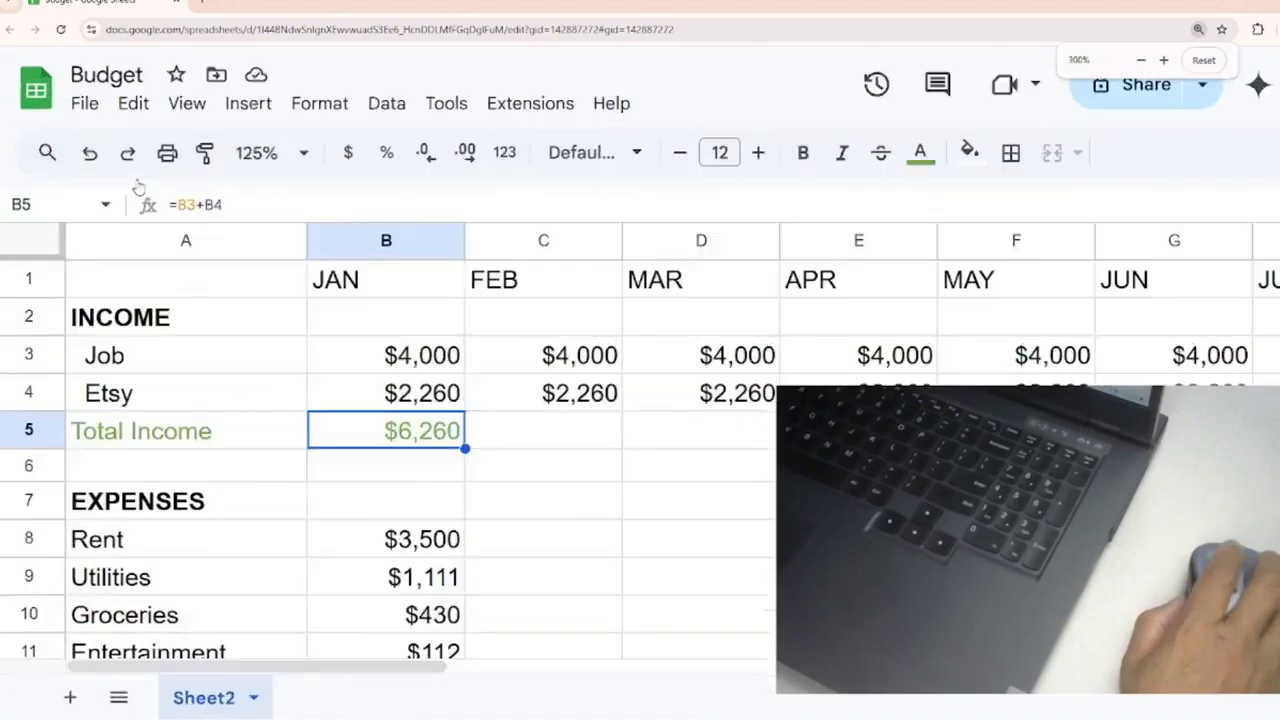
scroll(380, 376, down, 3)
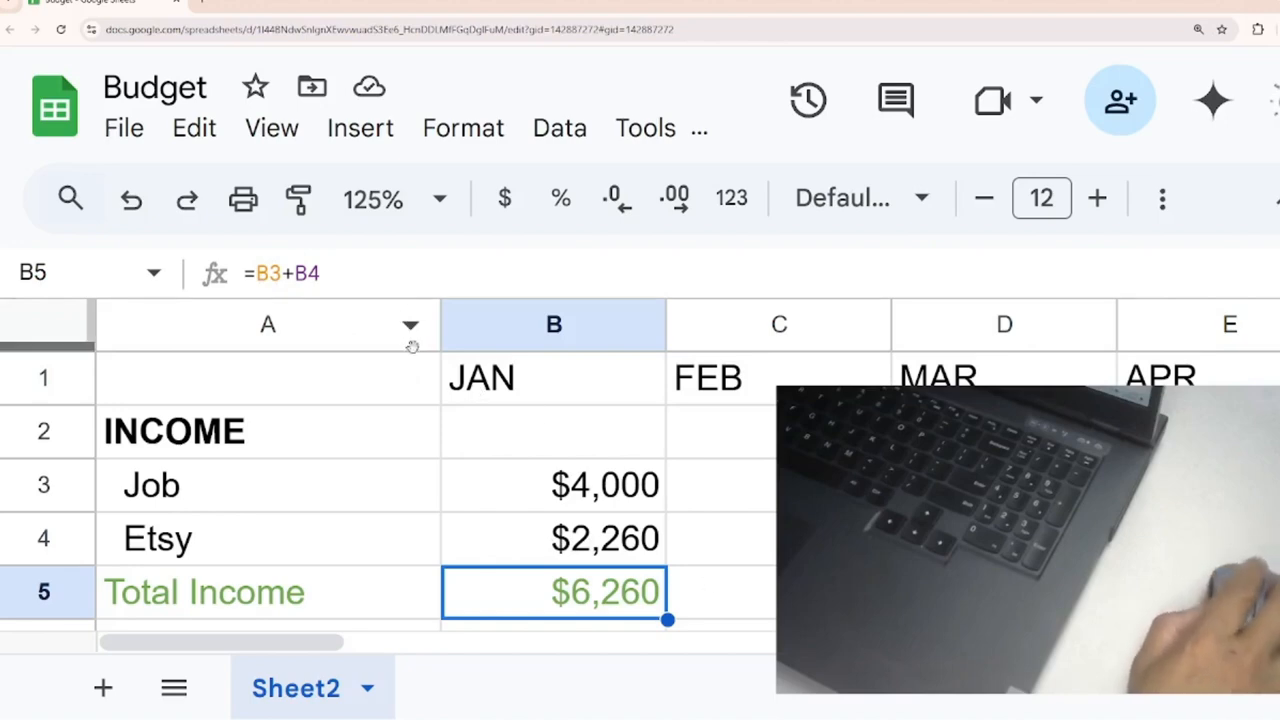
scroll(420, 353, down, 3)
scroll(420, 353, down, 1)
scroll(420, 353, up, 3)
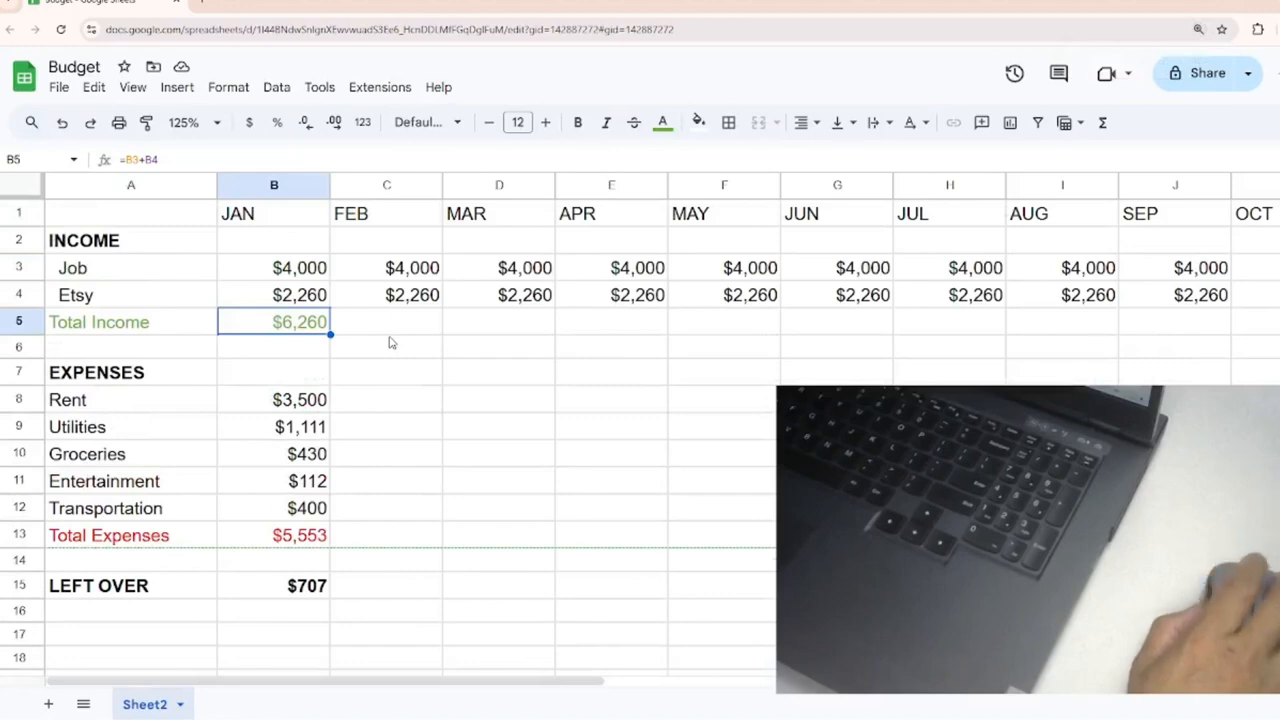
scroll(391, 343, down, 1)
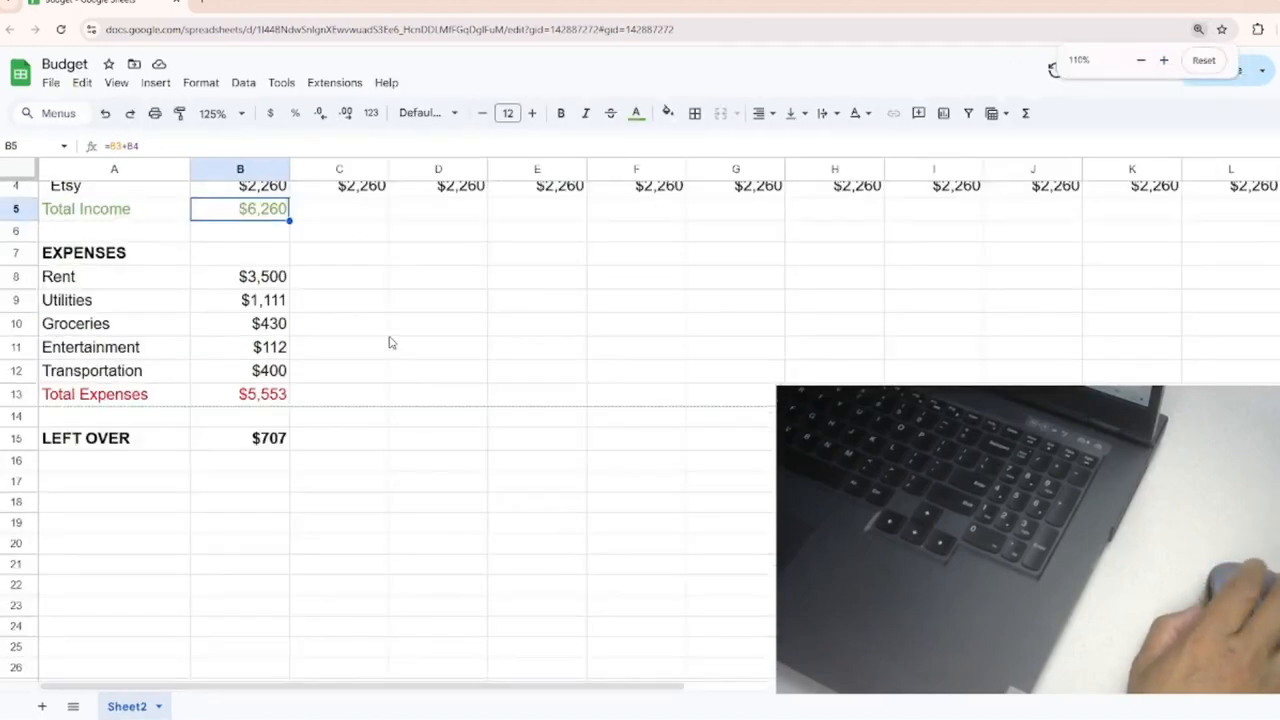
scroll(391, 343, up, 1)
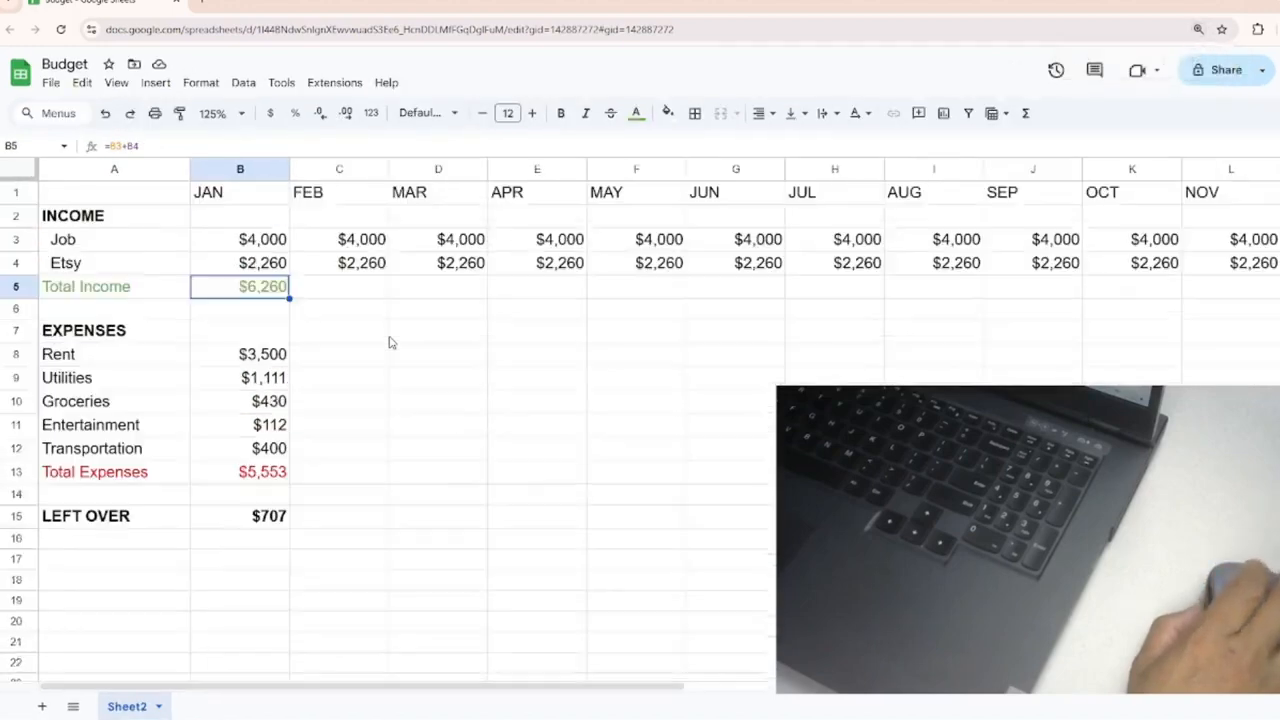
scroll(391, 343, down, 1)
scroll(391, 343, up, 1)
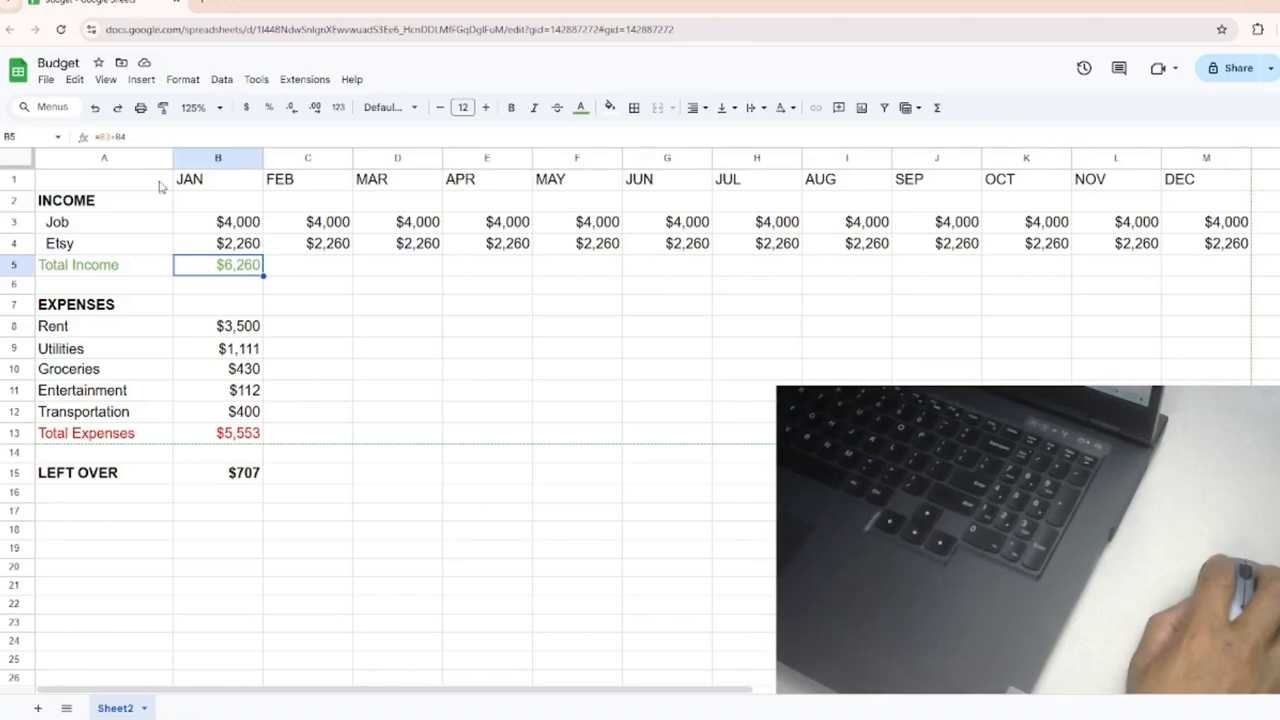
Step: Copy the January Total Income formula from B5 into C5:M5 for February through December
click(72, 82)
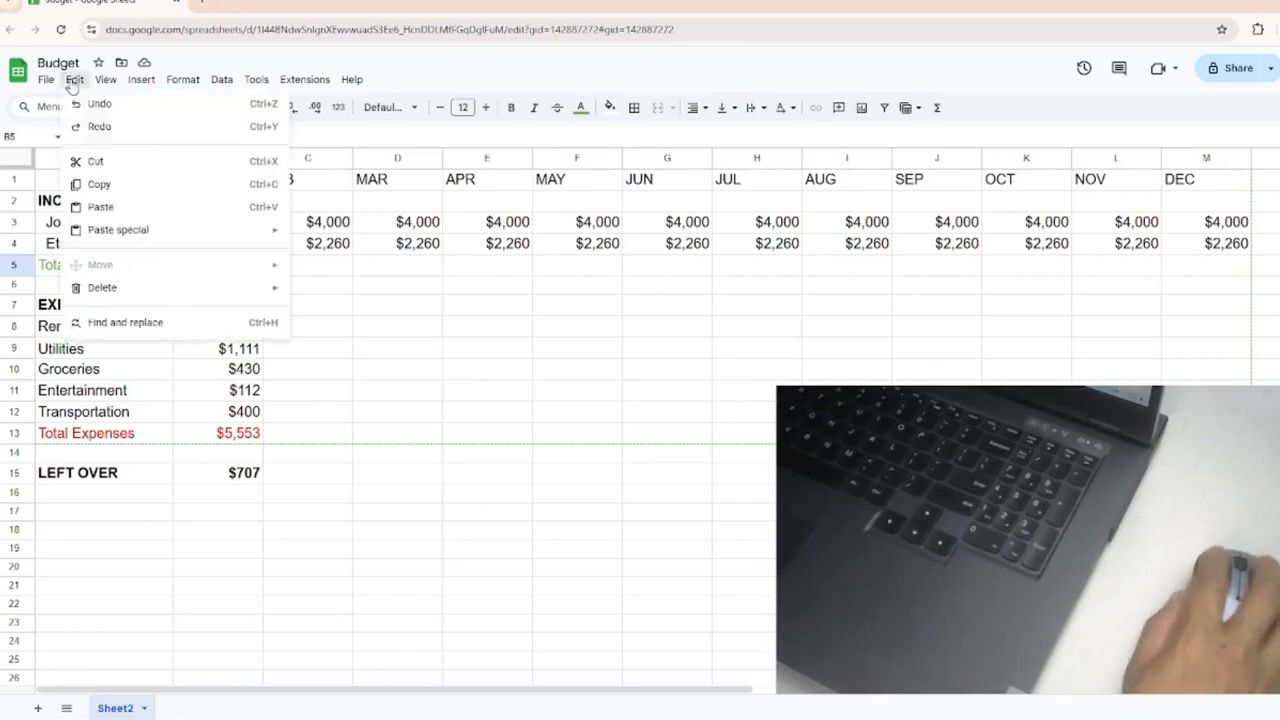
click(99, 184)
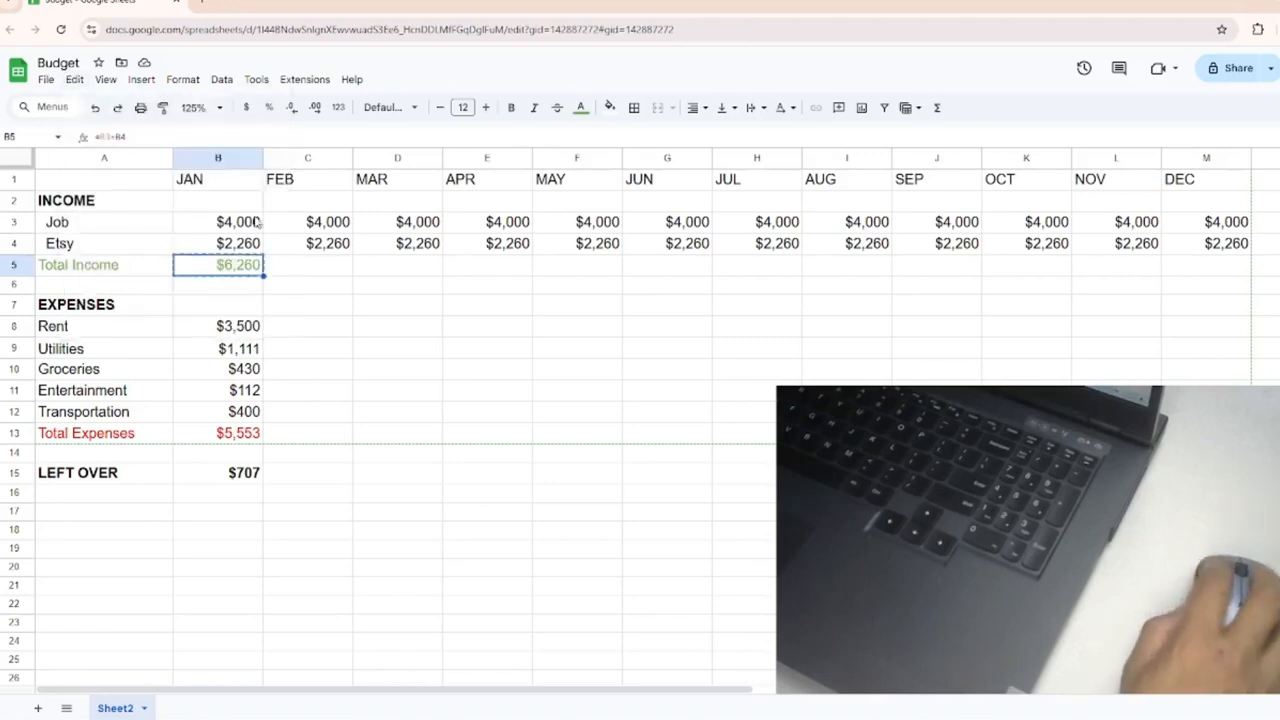
click(307, 275)
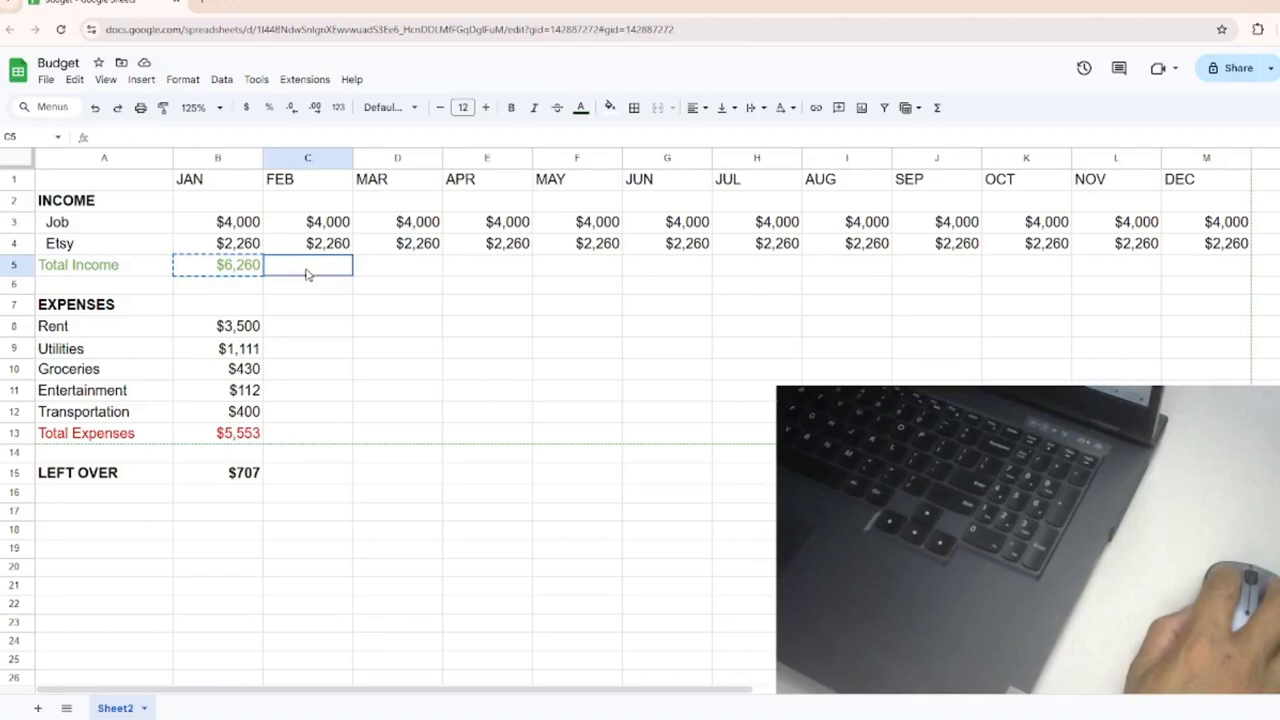
drag(360, 275, 1180, 273)
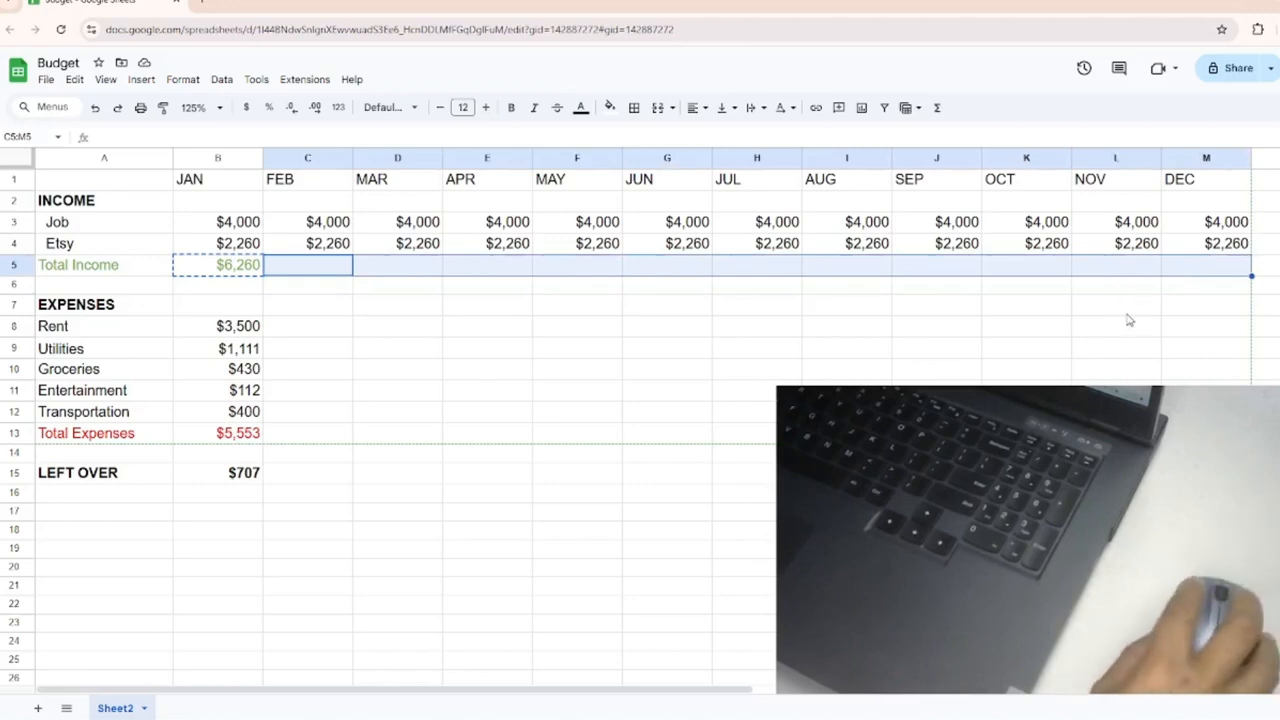
click(75, 85)
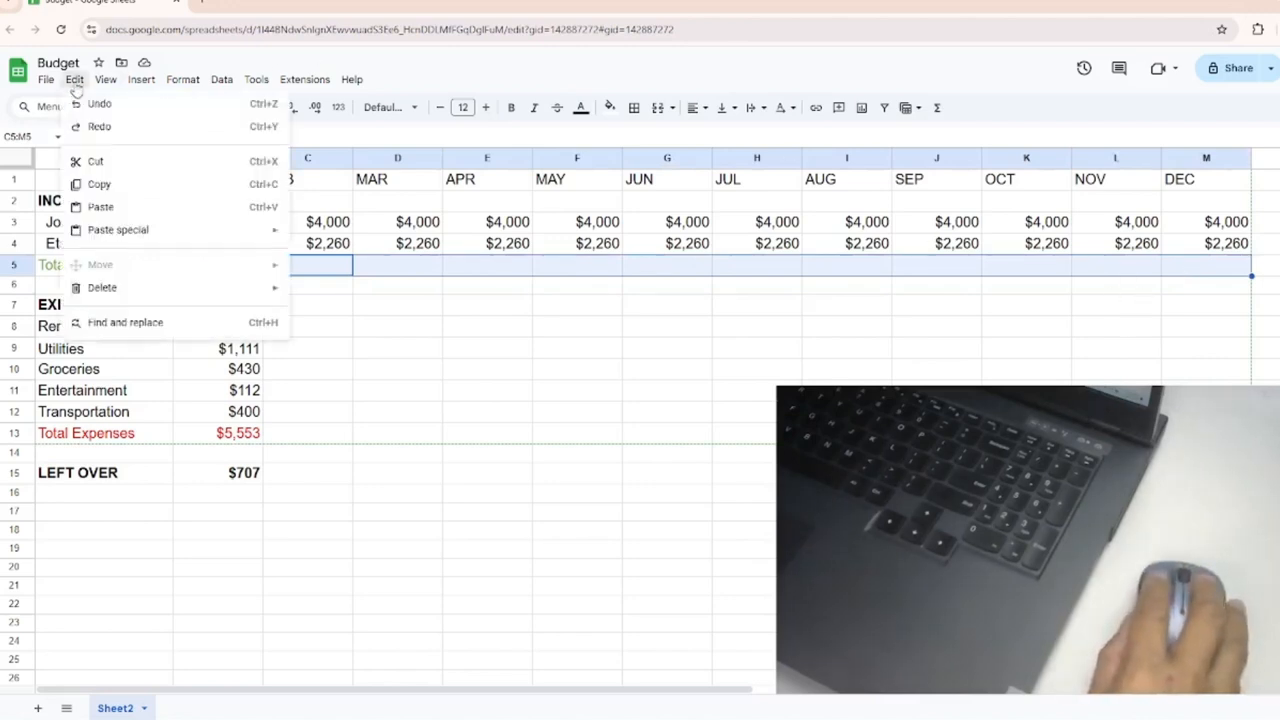
click(101, 208)
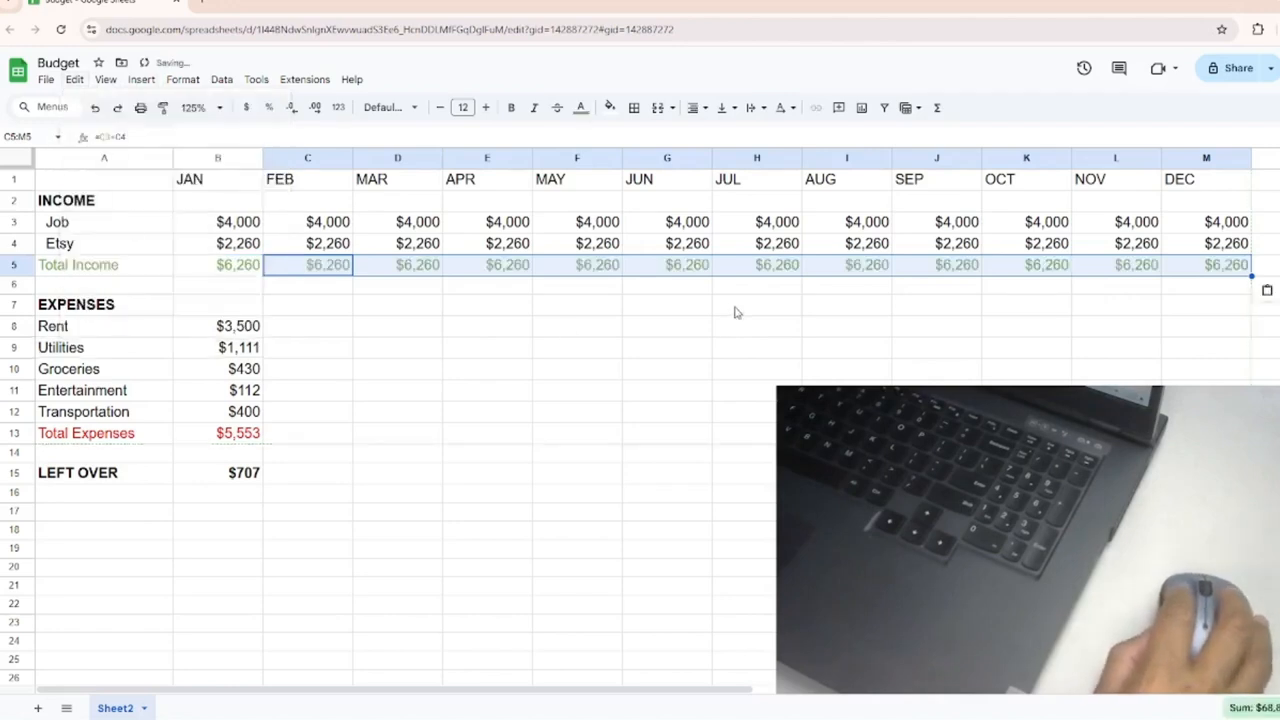
click(605, 297)
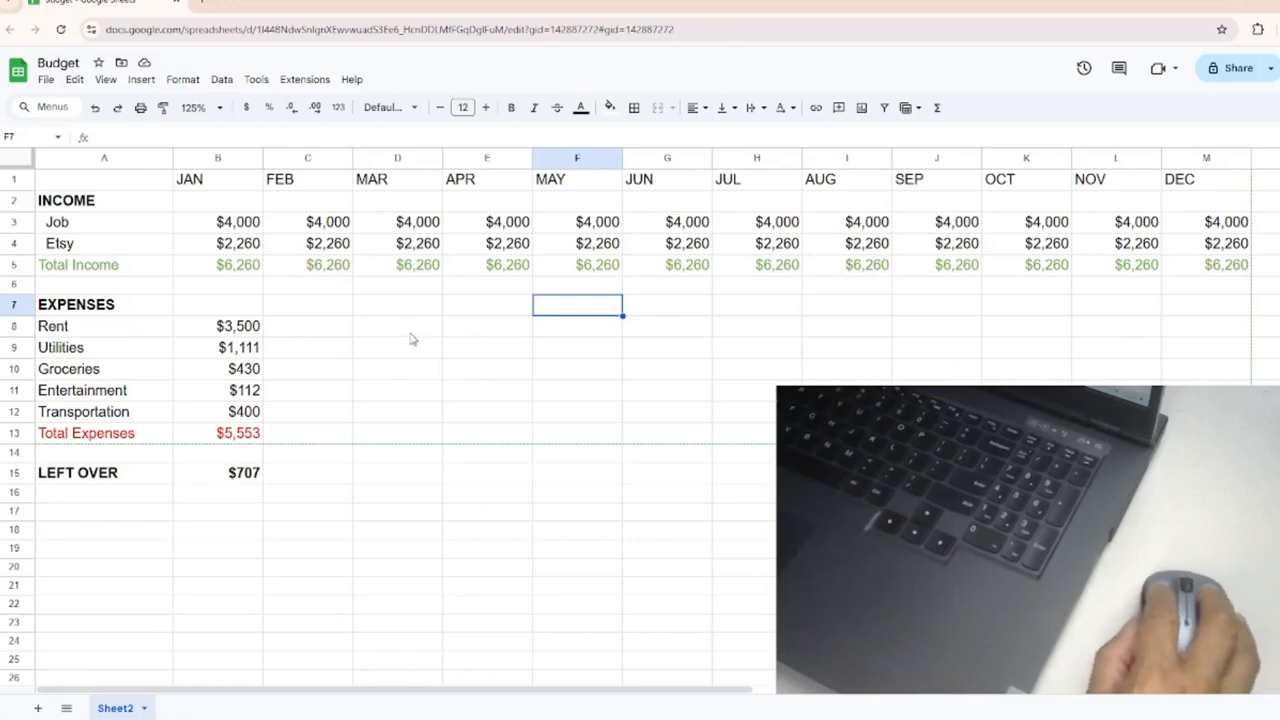
Step: Compare the Total Income formulas for January in B5 and February in C5
click(247, 268)
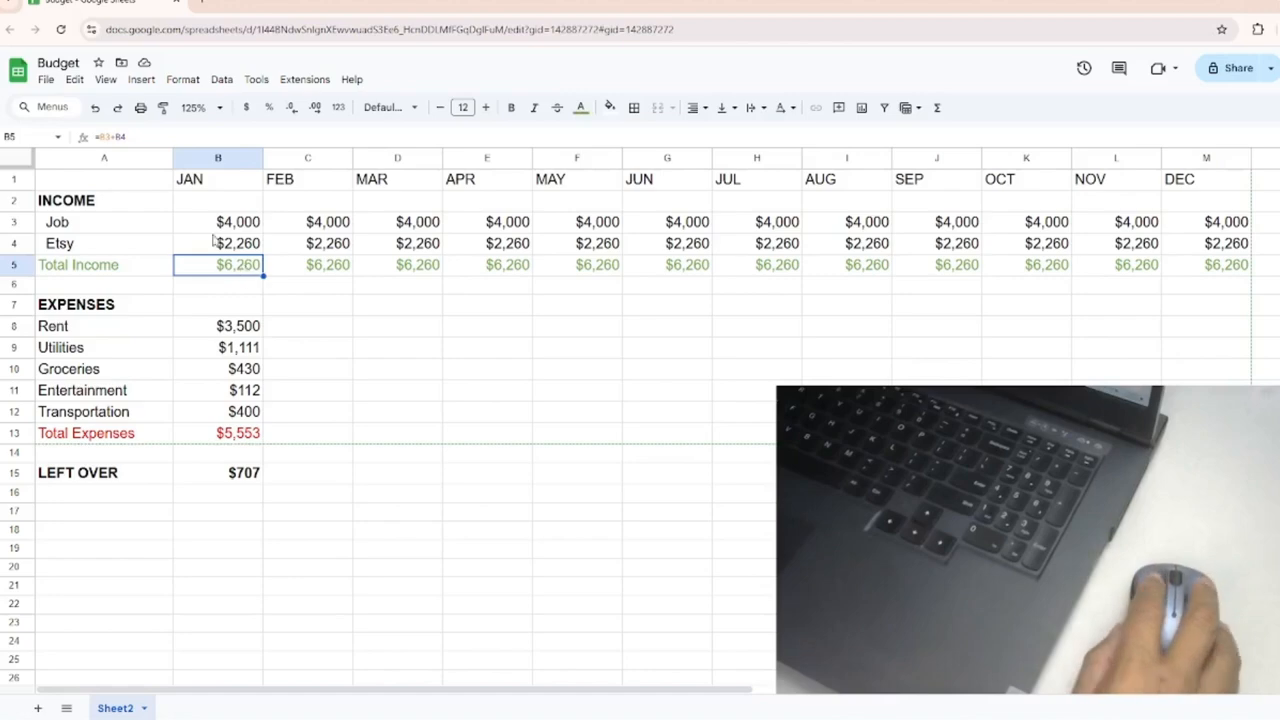
key(ctrl+plus)
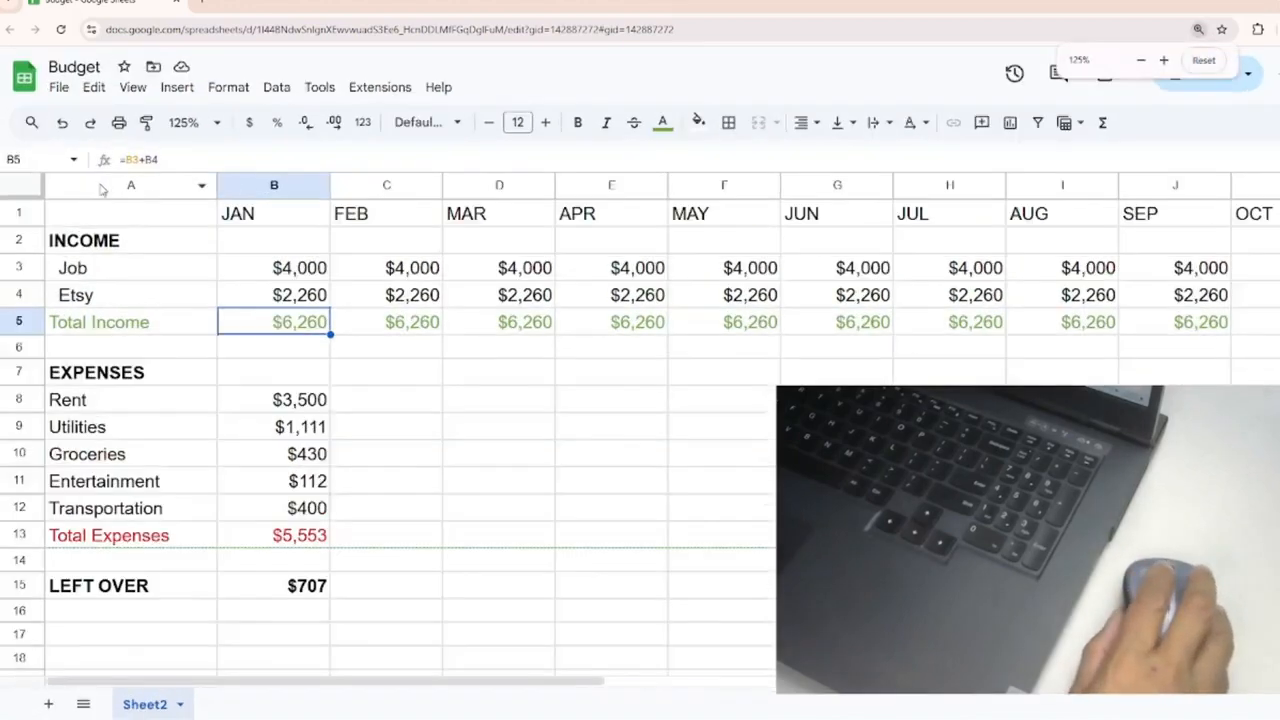
key(ctrl+plus)
key(ctrl+plus)
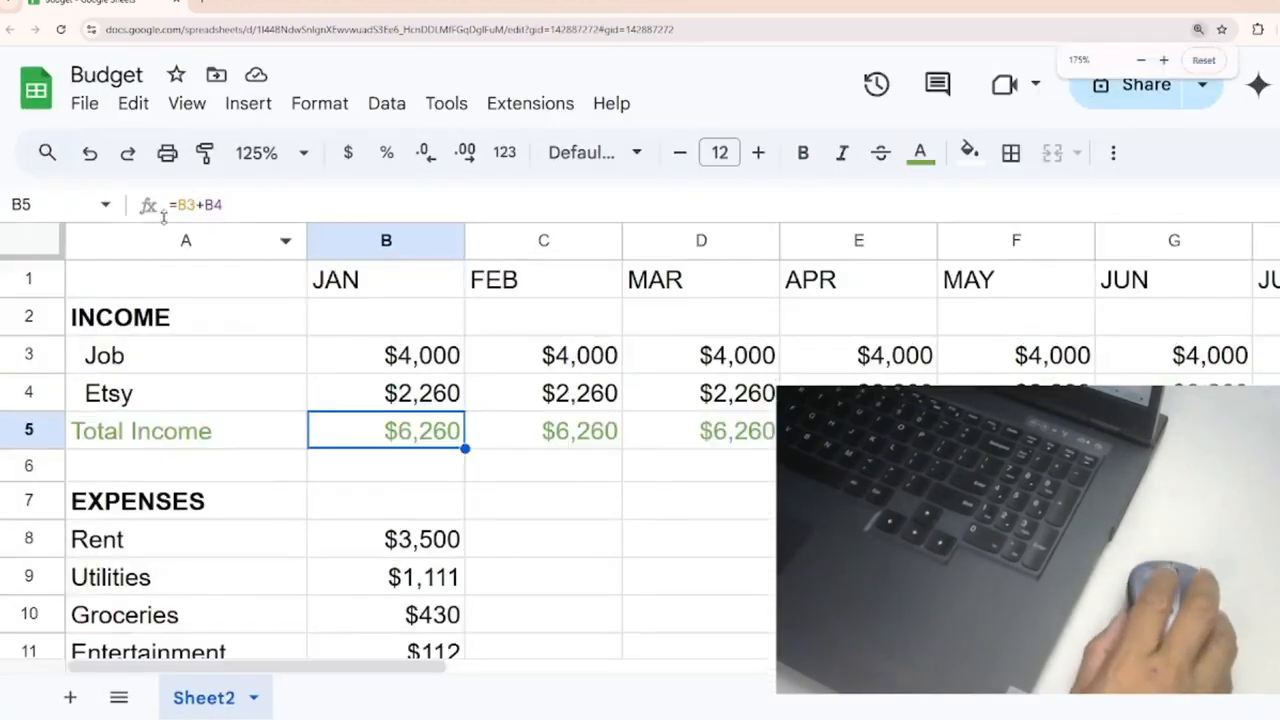
key(ctrl+plus)
key(ctrl+plus)
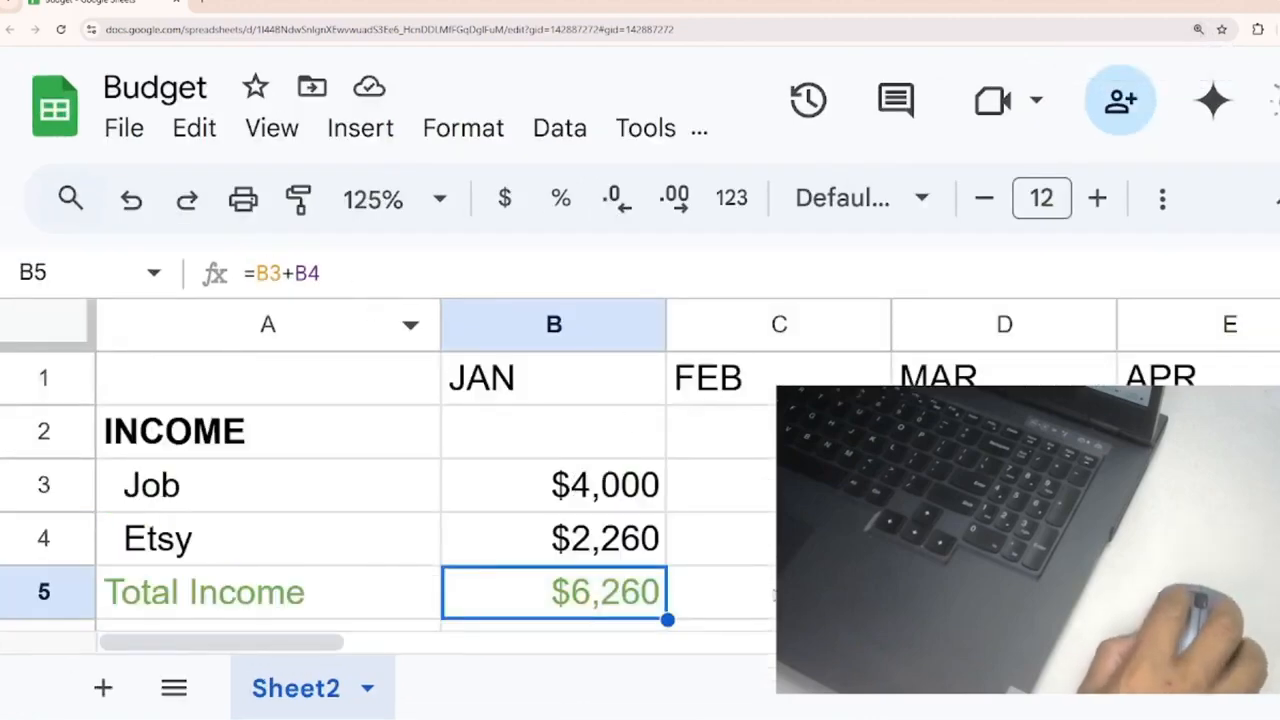
click(780, 596)
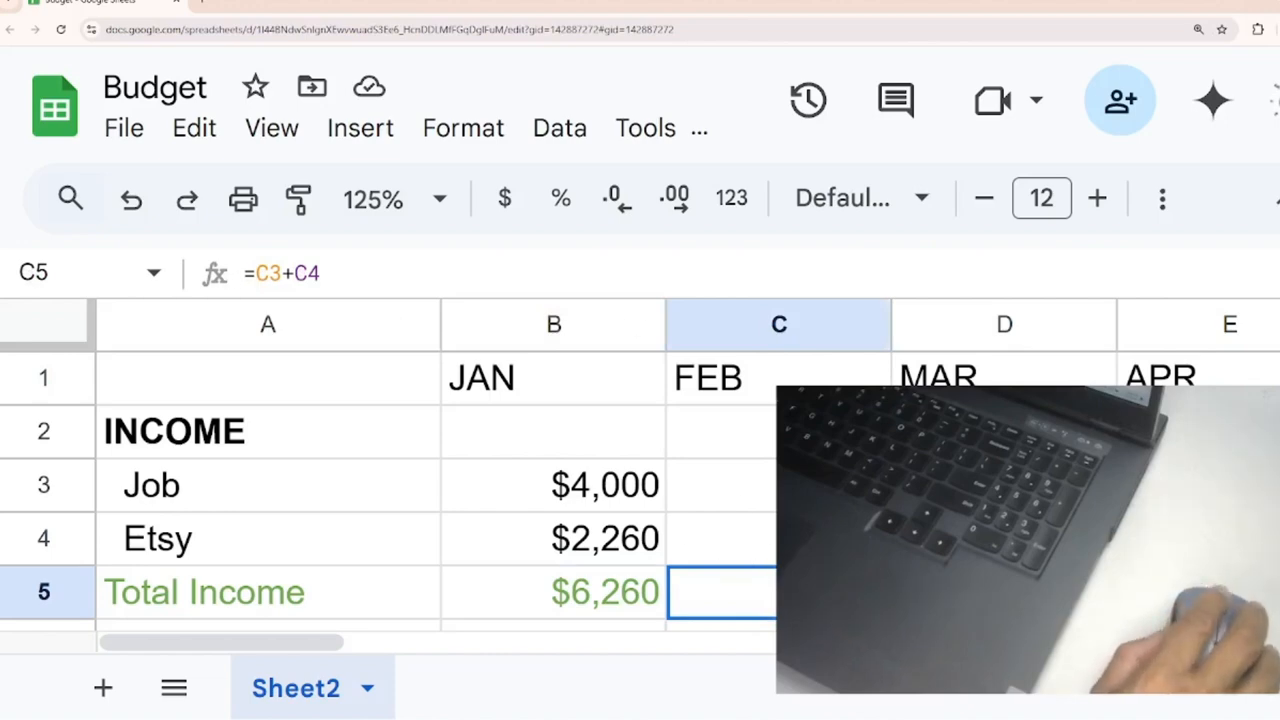
key(ctrl+minus)
Step: In the Google Docs document, copy the text "Technology is" and paste it onto each of the two lines below
drag(381, 290, 29, 271)
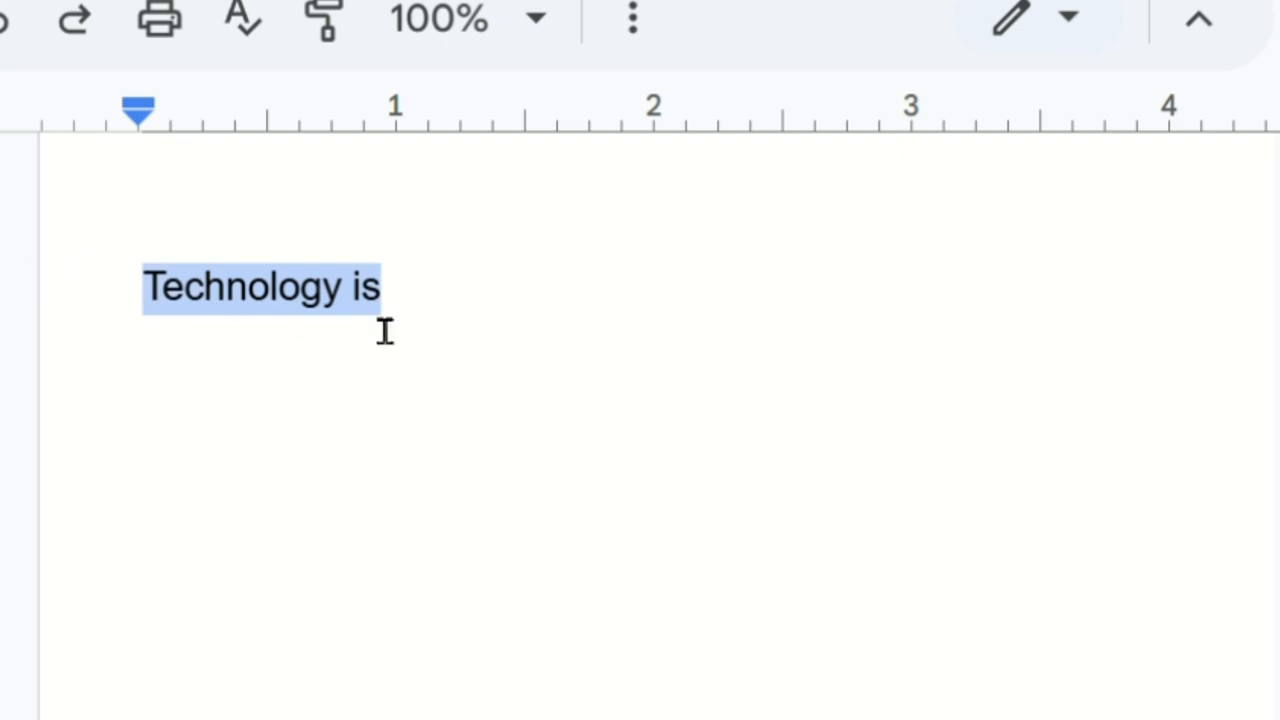
right_click(340, 310)
click(437, 166)
click(404, 356)
right_click(360, 365)
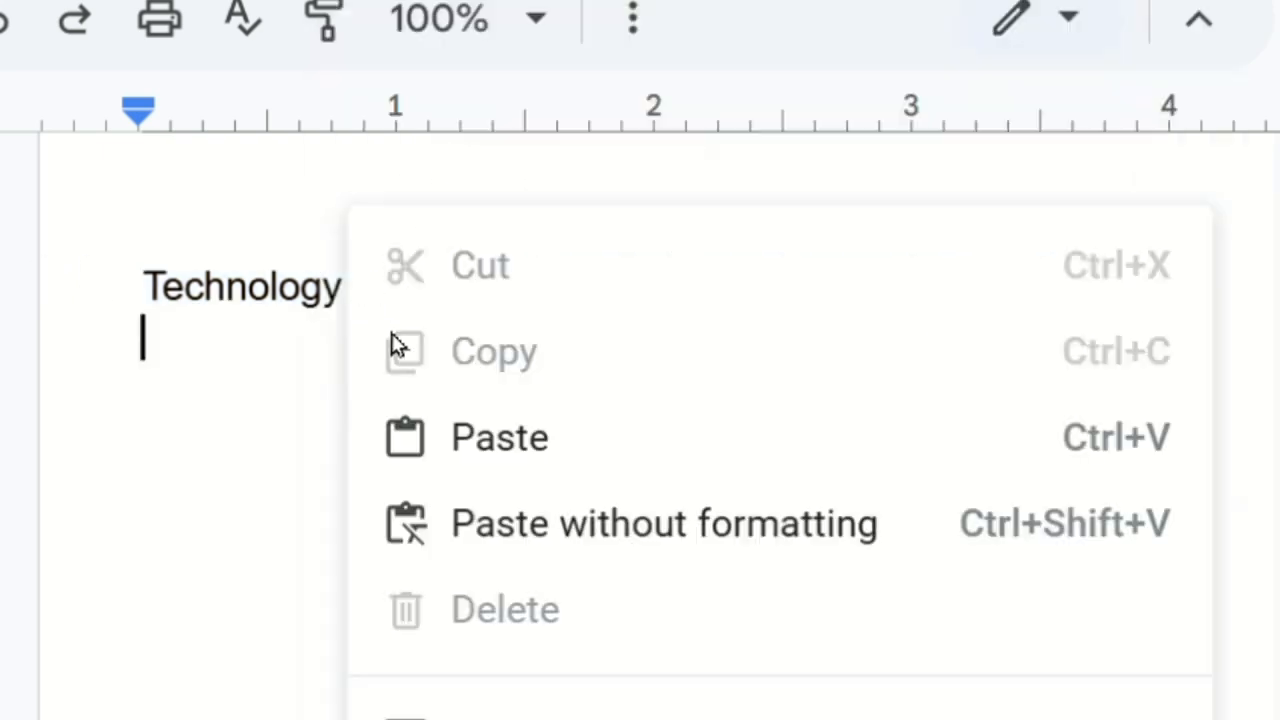
click(476, 467)
key(Return)
right_click(314, 394)
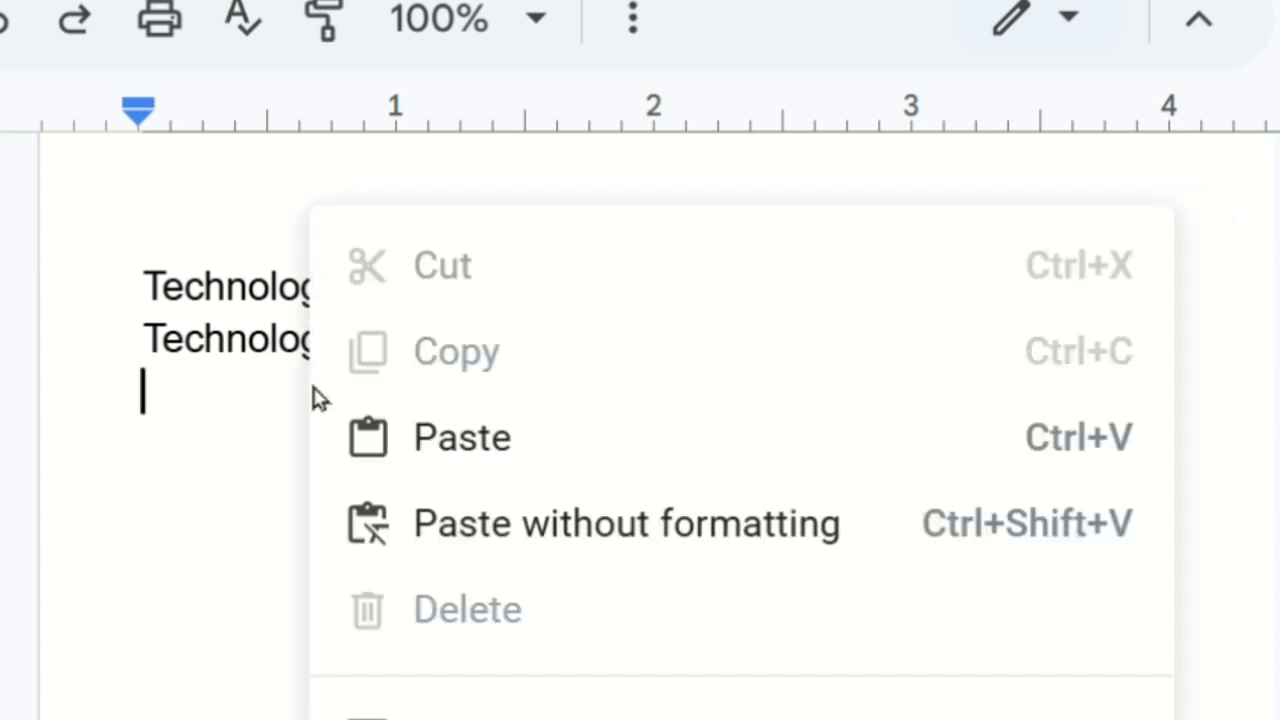
click(445, 440)
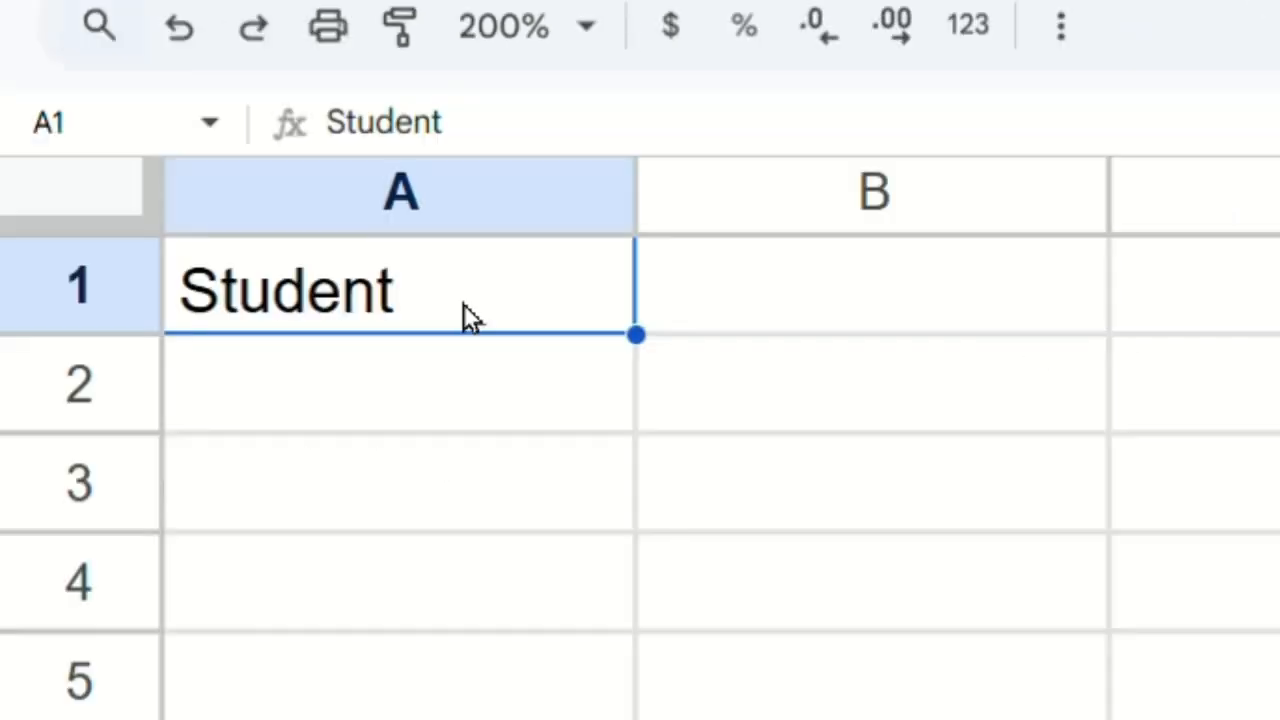
Step: In the Google Sheets spreadsheet, copy "Student" from A1 and paste it into A2, A3 and A4
right_click(470, 314)
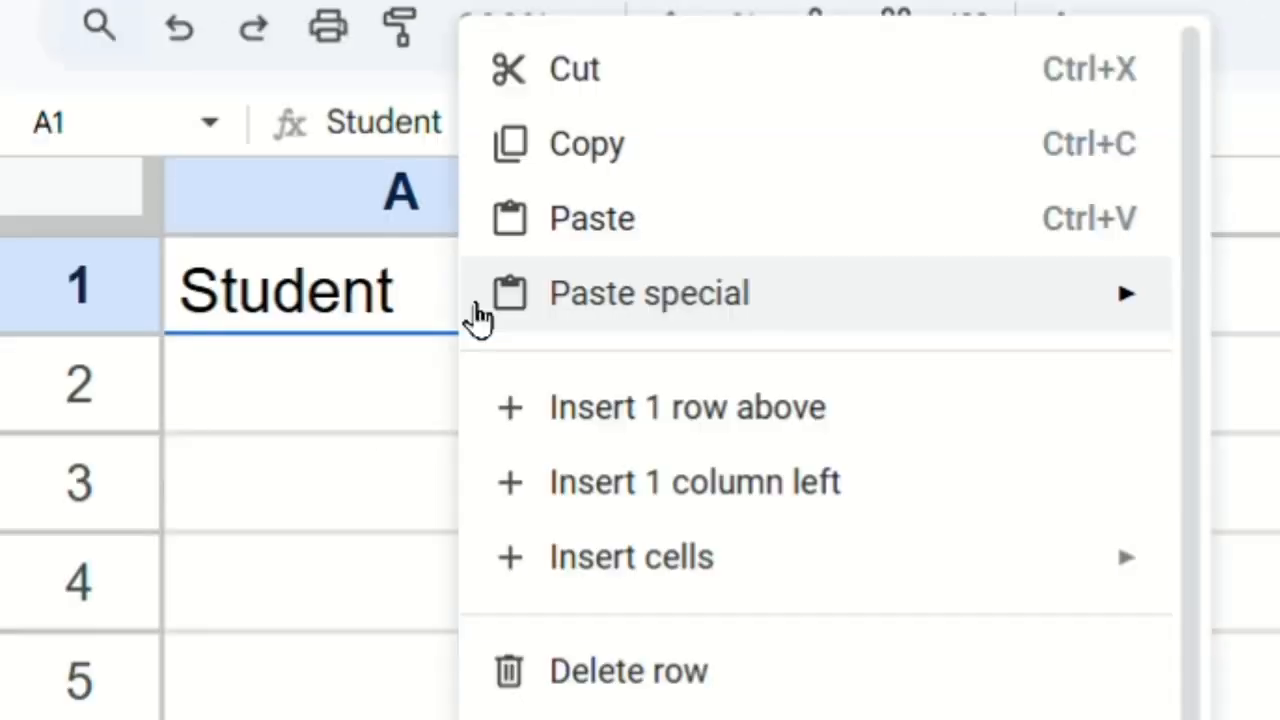
click(645, 176)
click(463, 420)
right_click(463, 420)
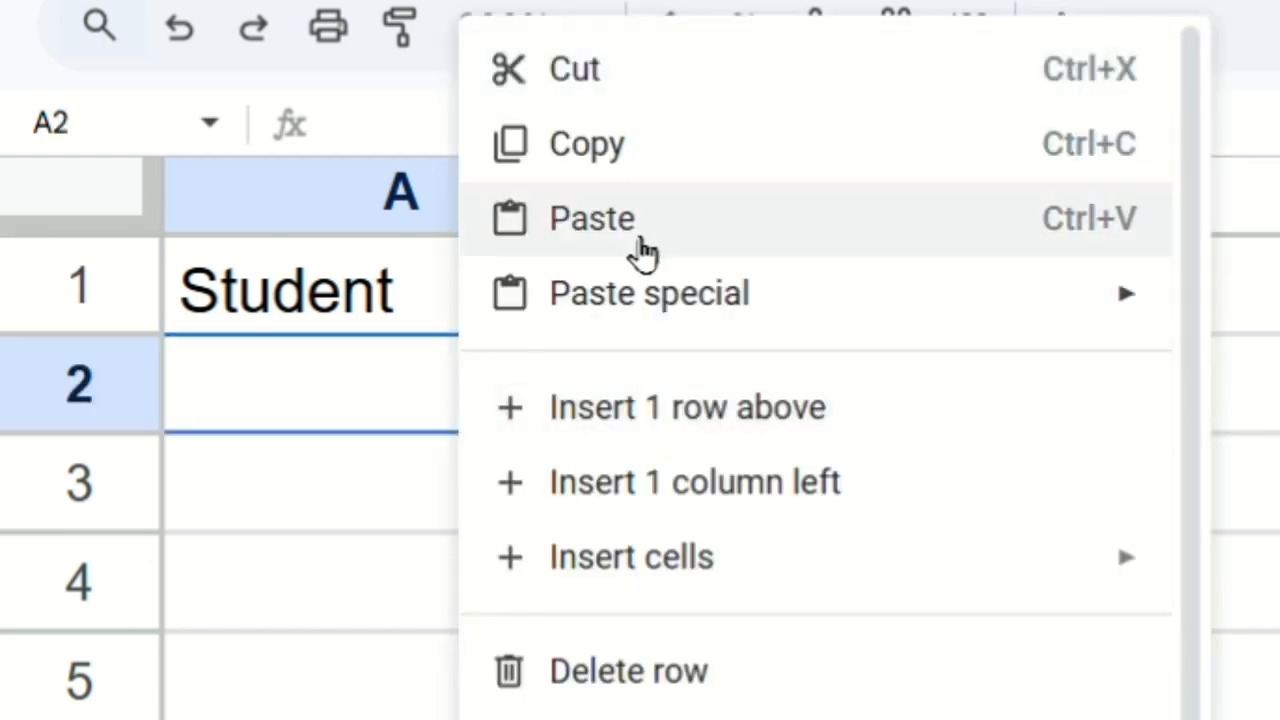
click(643, 251)
click(517, 500)
right_click(517, 500)
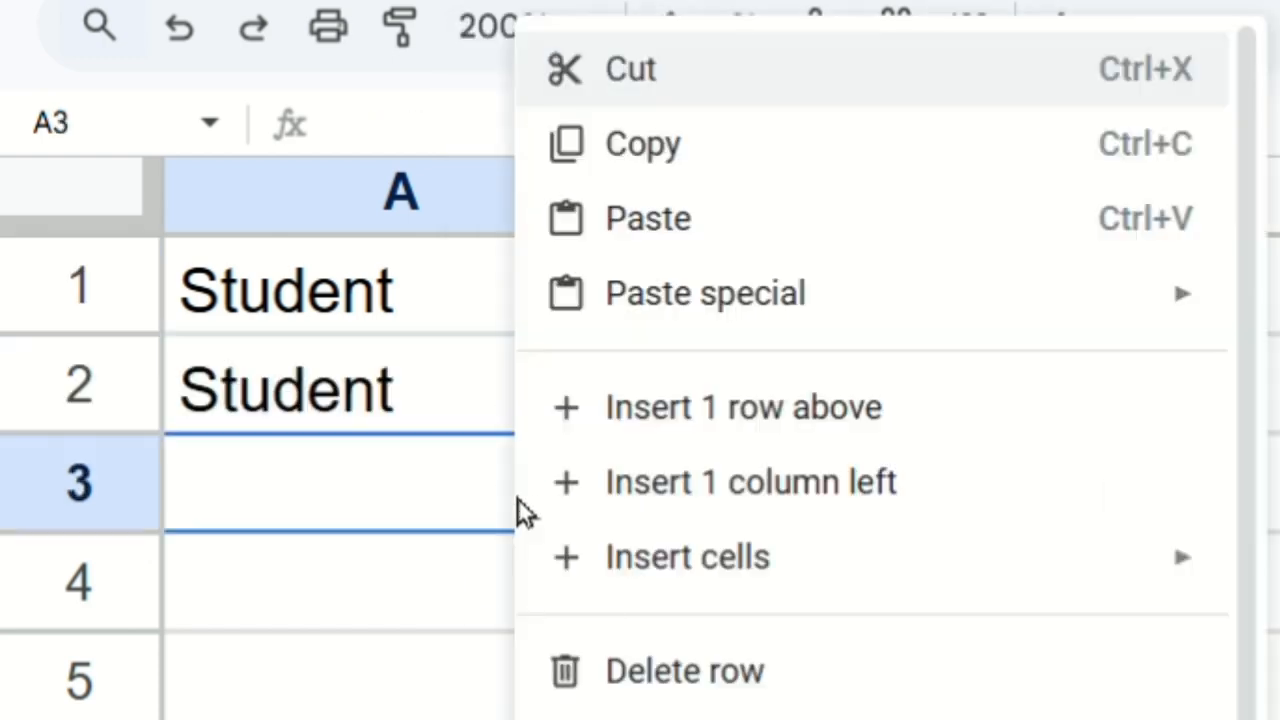
click(634, 243)
click(503, 607)
right_click(501, 600)
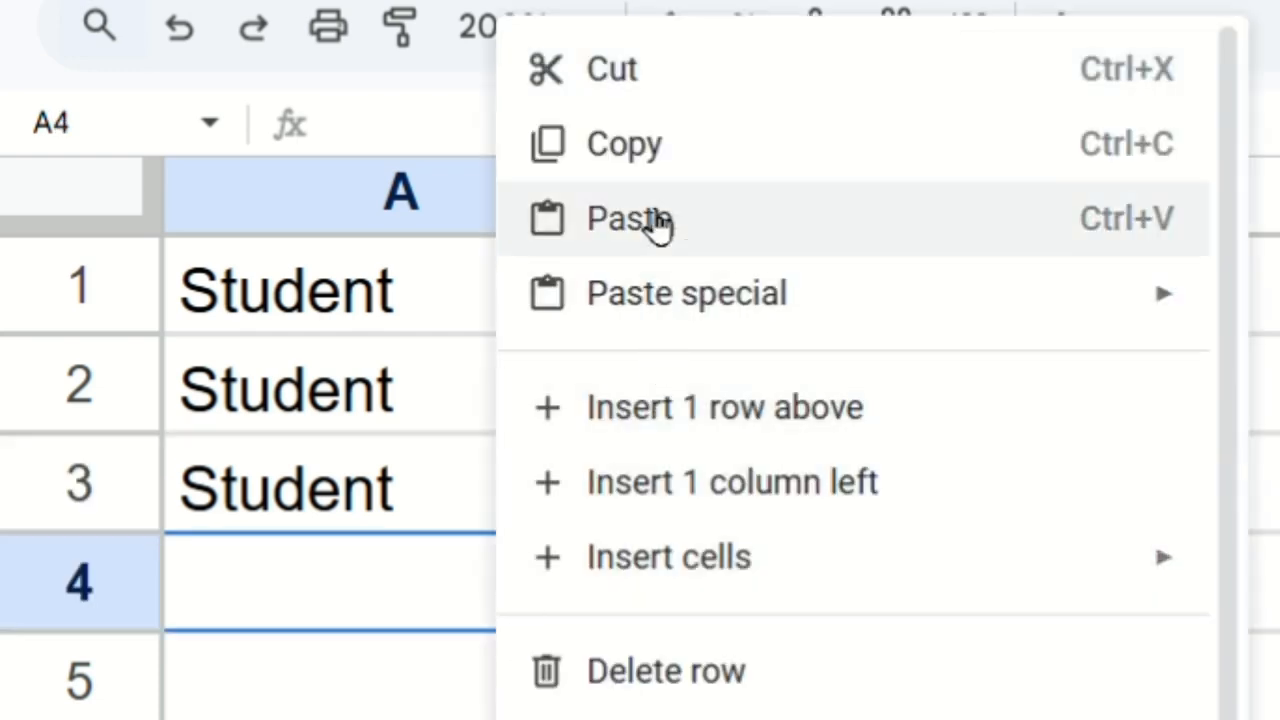
click(655, 220)
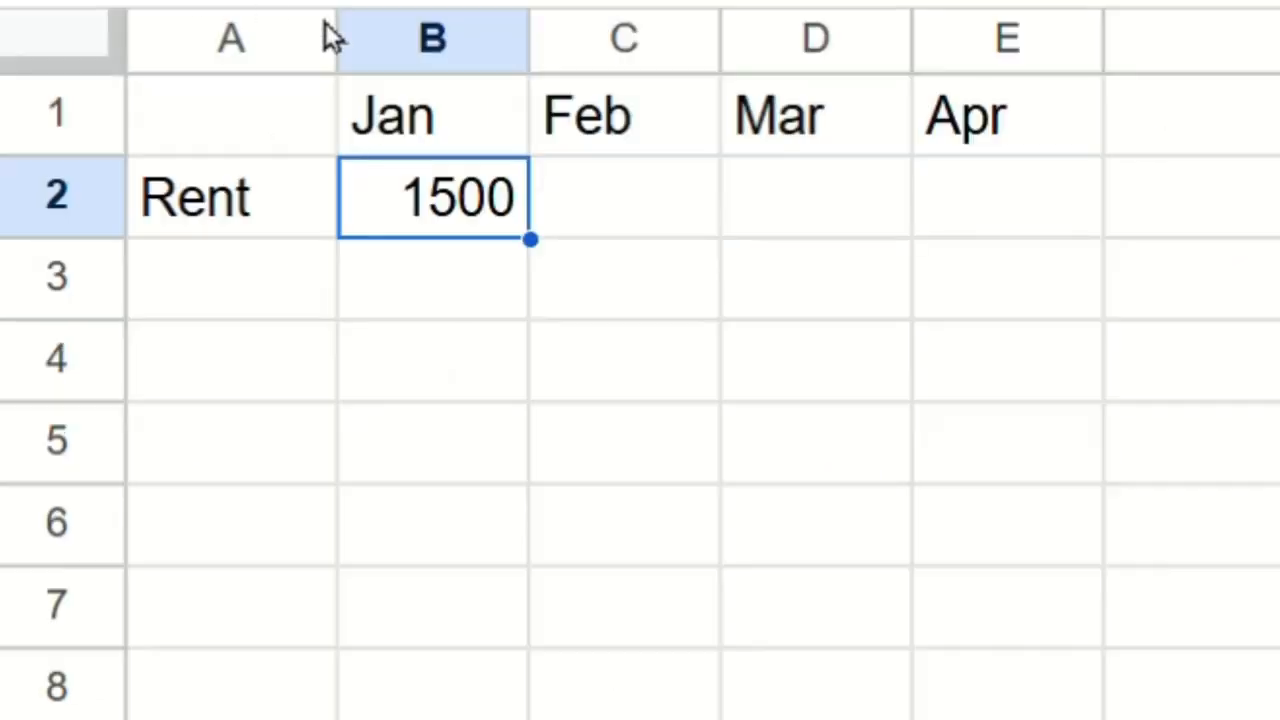
Step: Copy the January Rent amount from B2 into C2, D2 and E2 for February, March and April
right_click(440, 210)
click(566, 30)
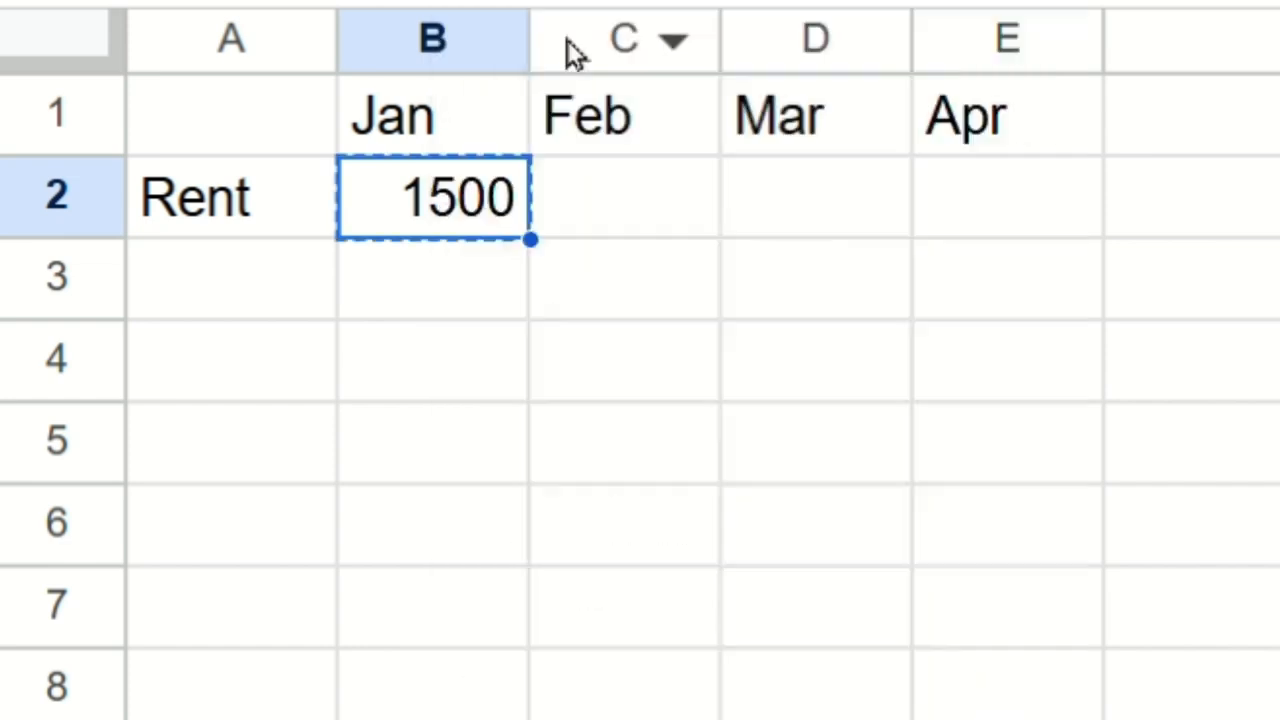
click(622, 212)
right_click(620, 210)
click(730, 92)
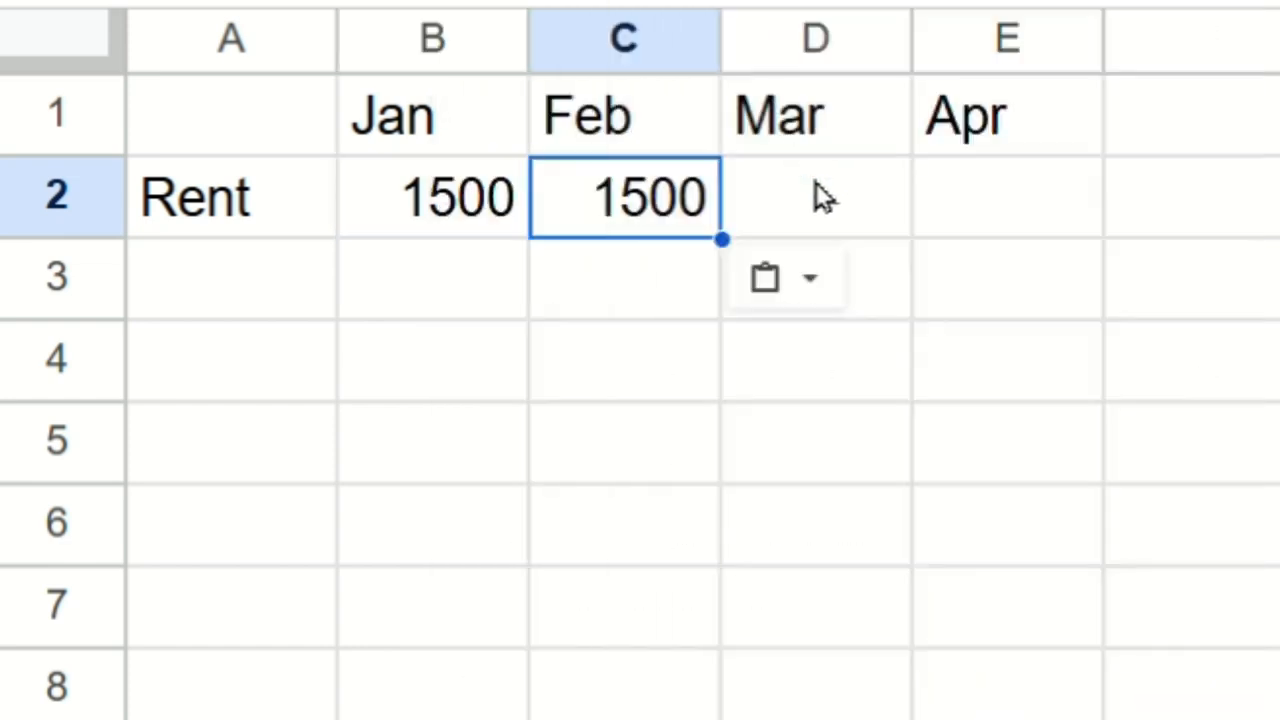
click(812, 200)
right_click(812, 200)
click(914, 91)
click(949, 198)
right_click(949, 198)
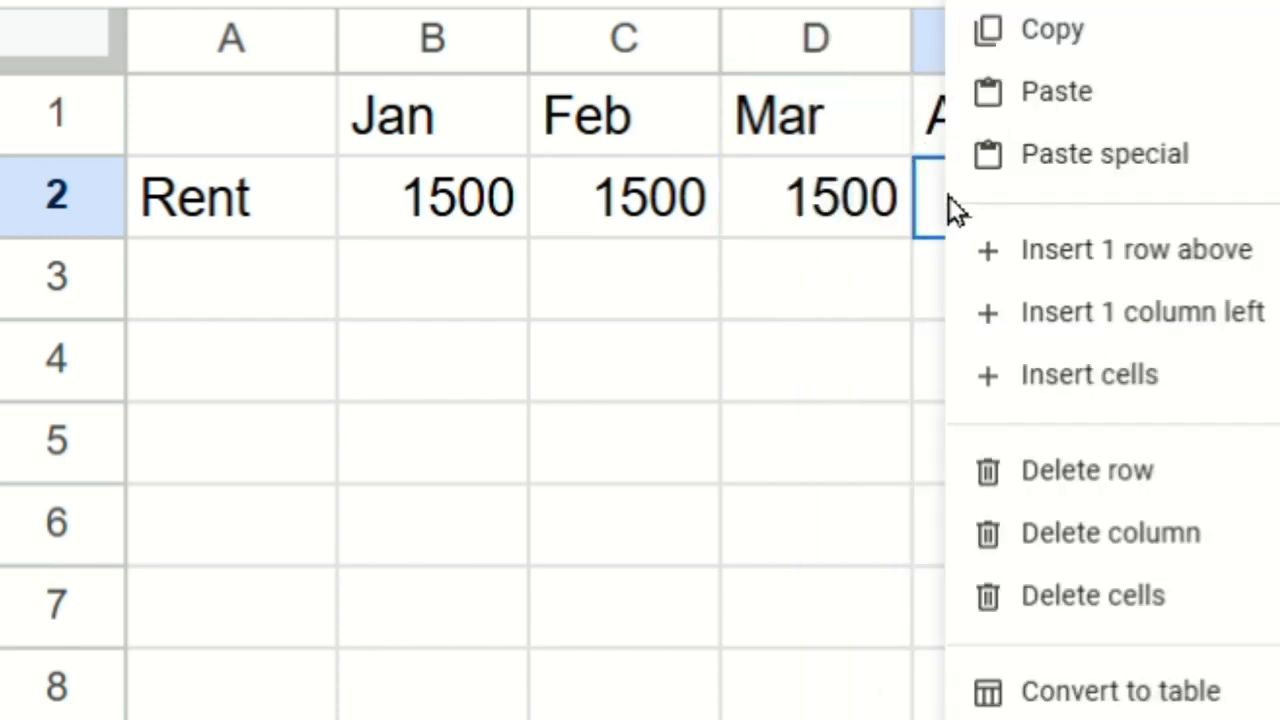
click(1056, 93)
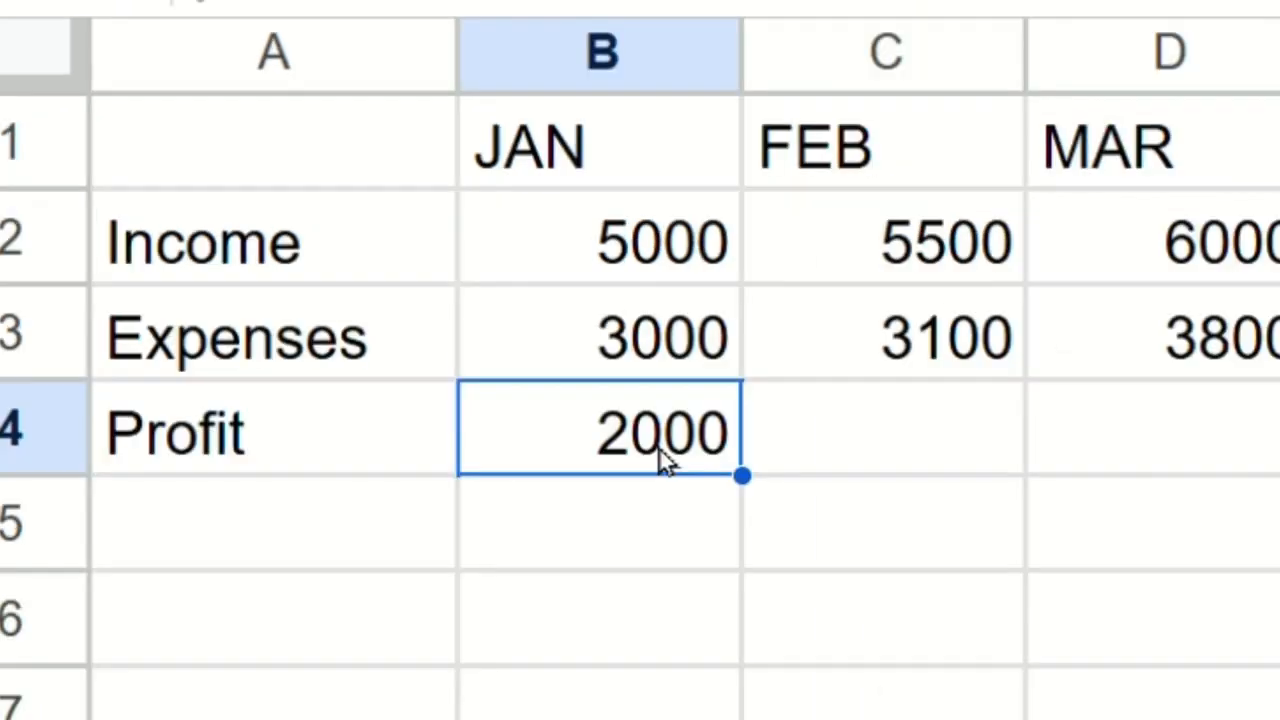
Step: Copy the January Profit formula from B4 into C4 for February
right_click(660, 450)
click(818, 18)
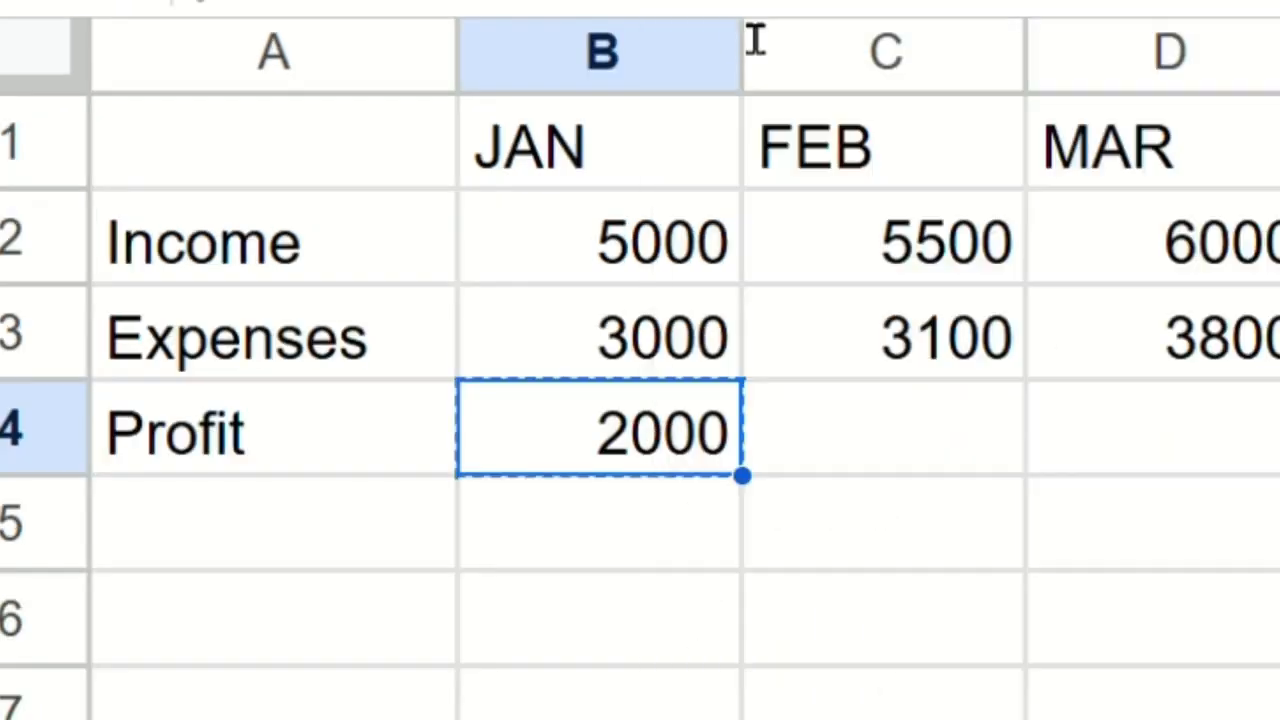
click(817, 429)
right_click(817, 429)
click(943, 100)
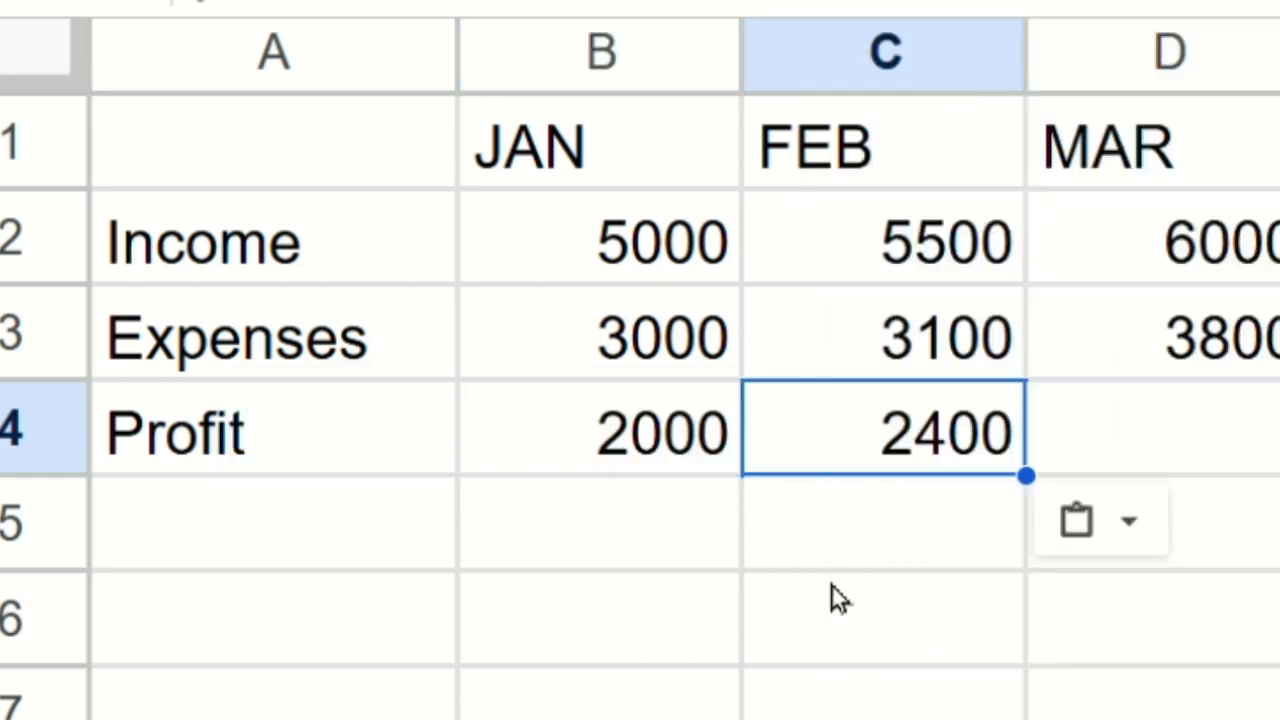
Step: Inspect the Profit formulas in B4 and C4 to compare their cell references
click(665, 432)
text(=B2-B3)
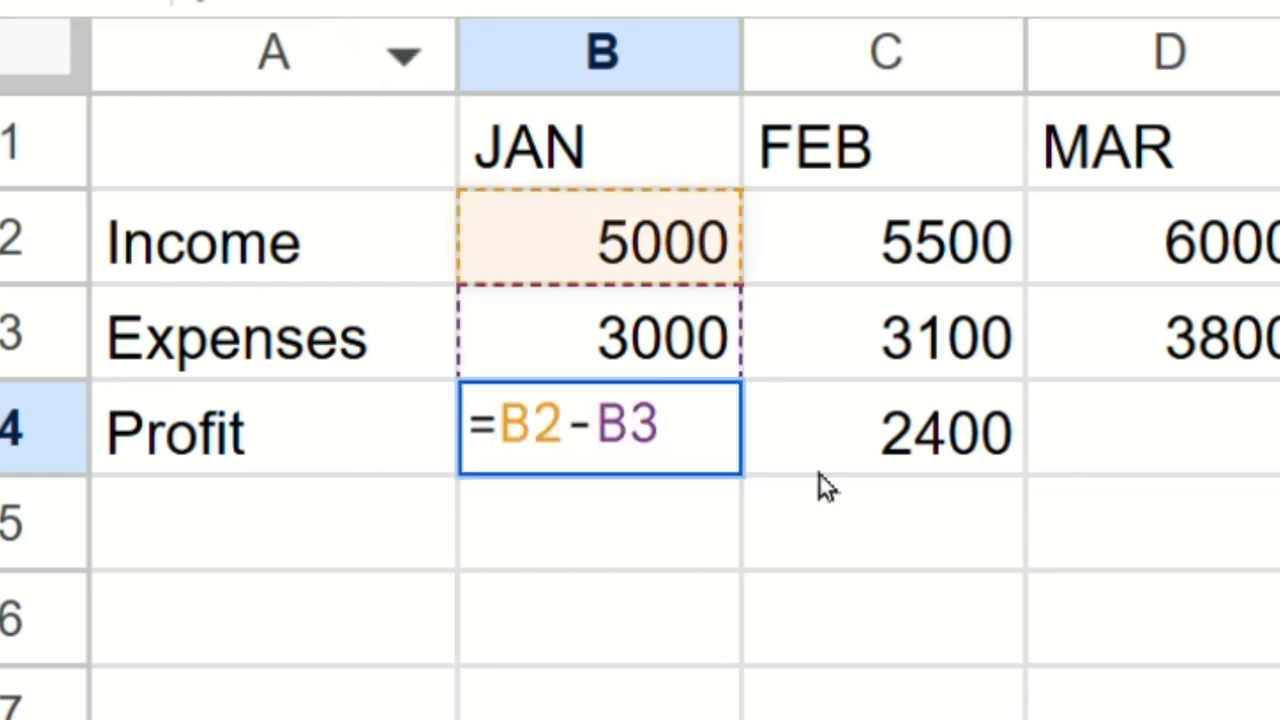
click(862, 445)
key(F2)
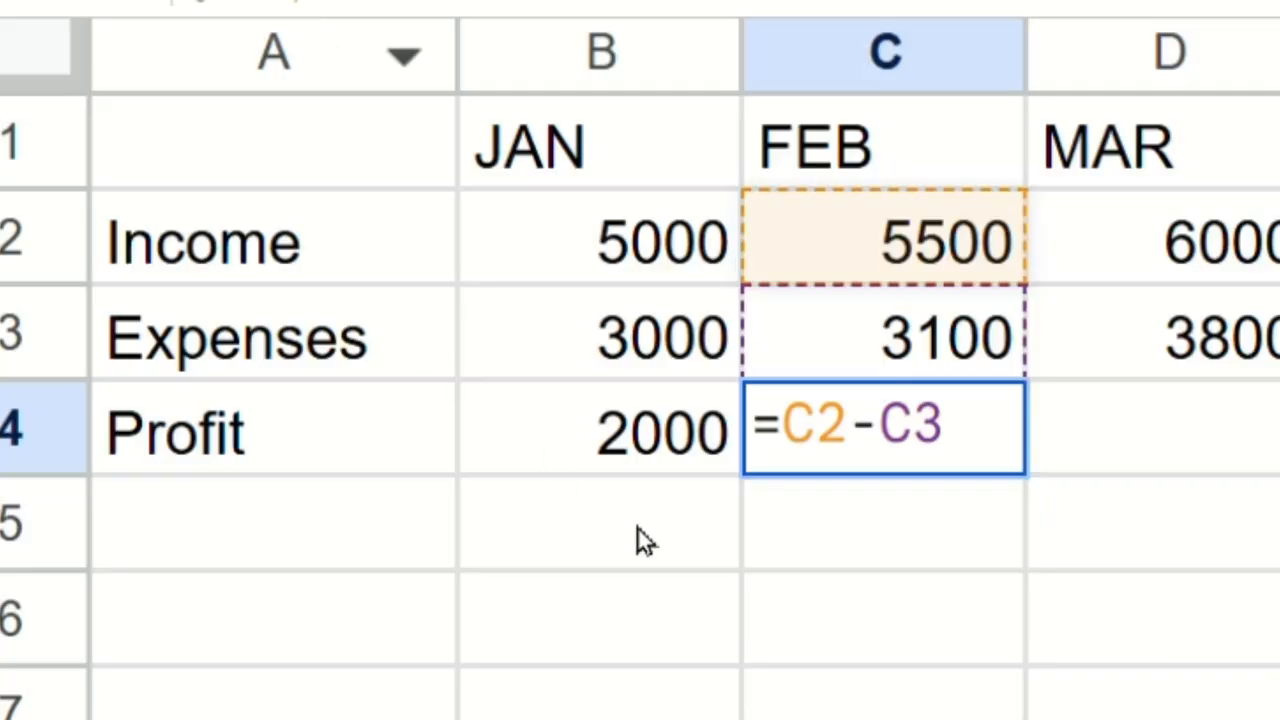
key(Return)
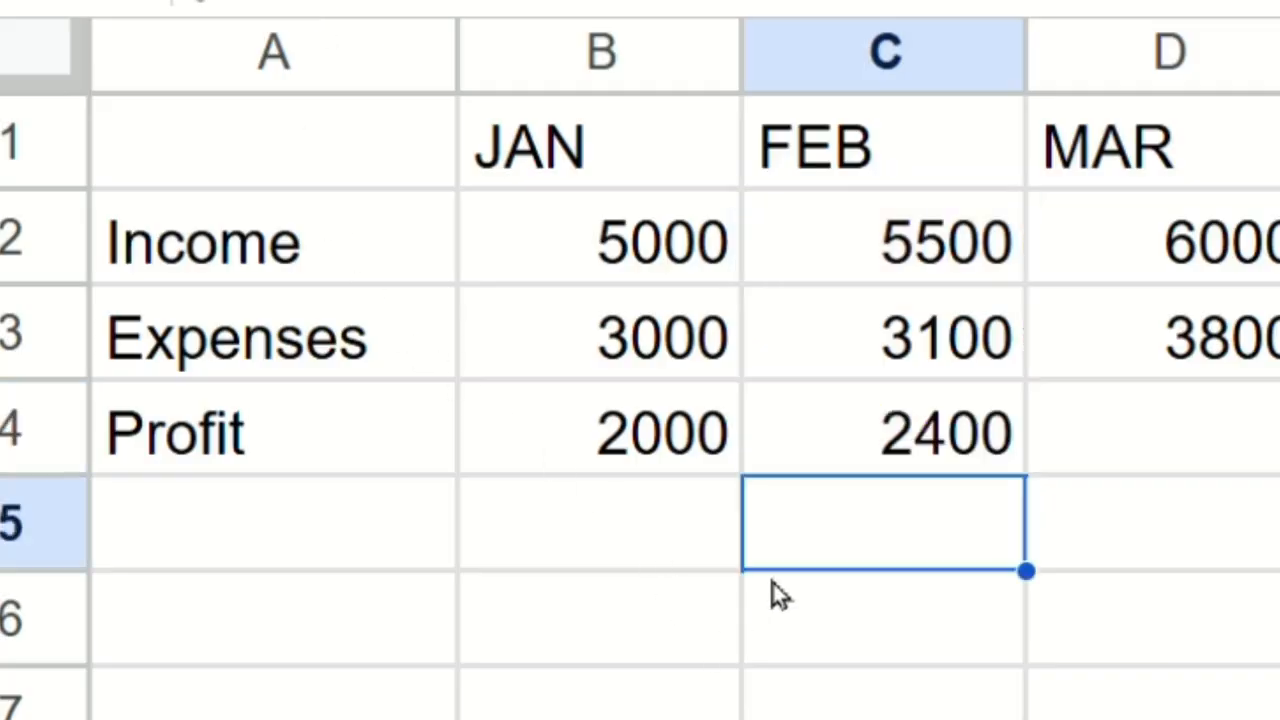
Step: Copy the February Profit formula from C4 into D4 for March
click(882, 441)
right_click(882, 438)
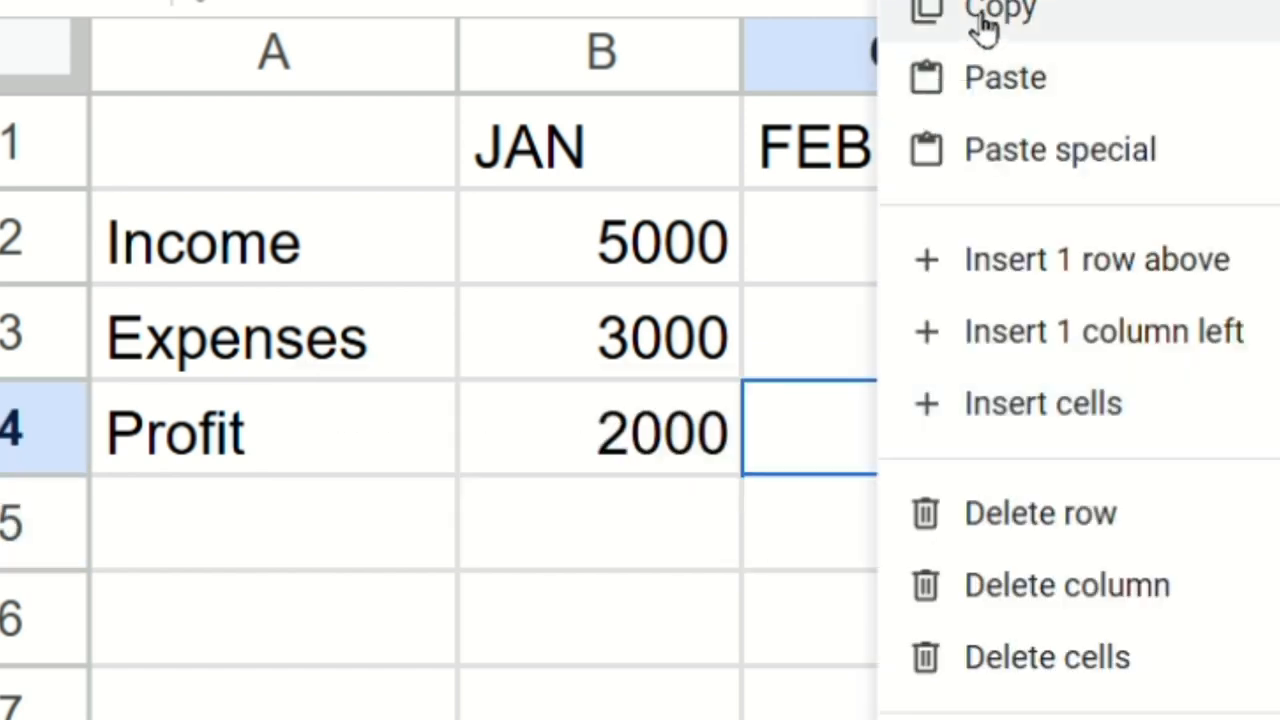
click(986, 14)
click(1085, 410)
right_click(1085, 408)
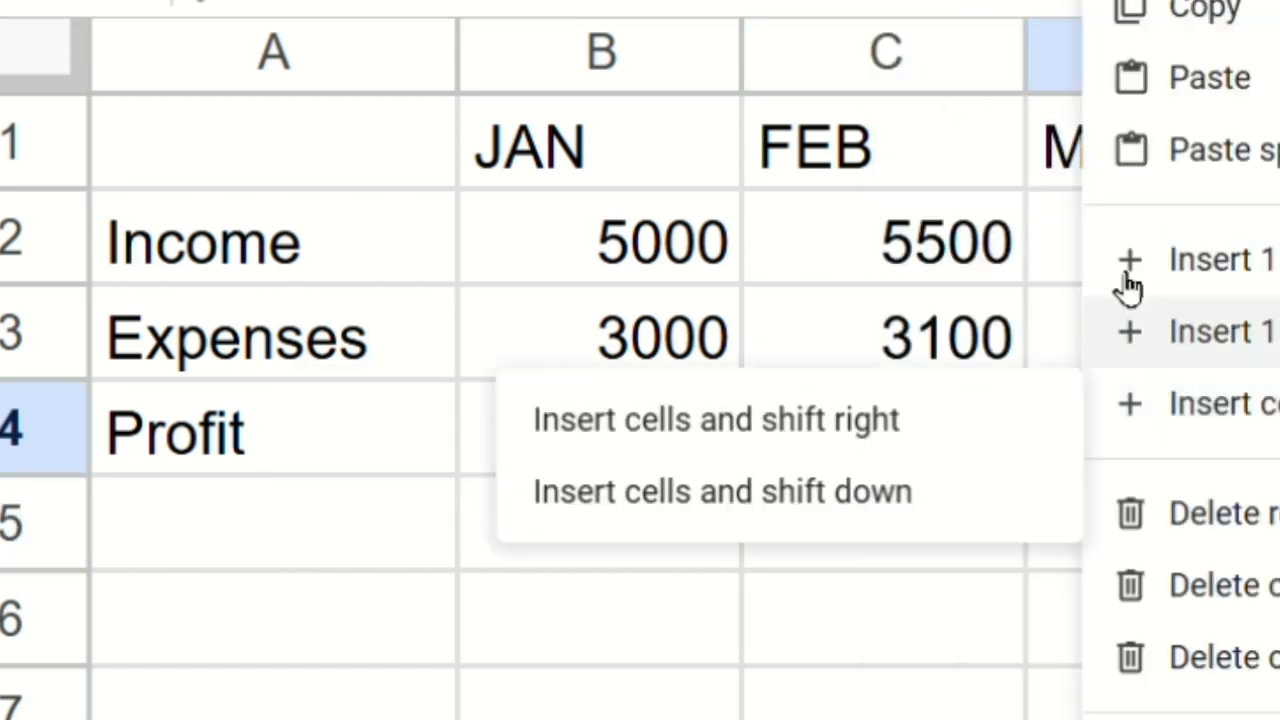
click(1148, 92)
click(1133, 596)
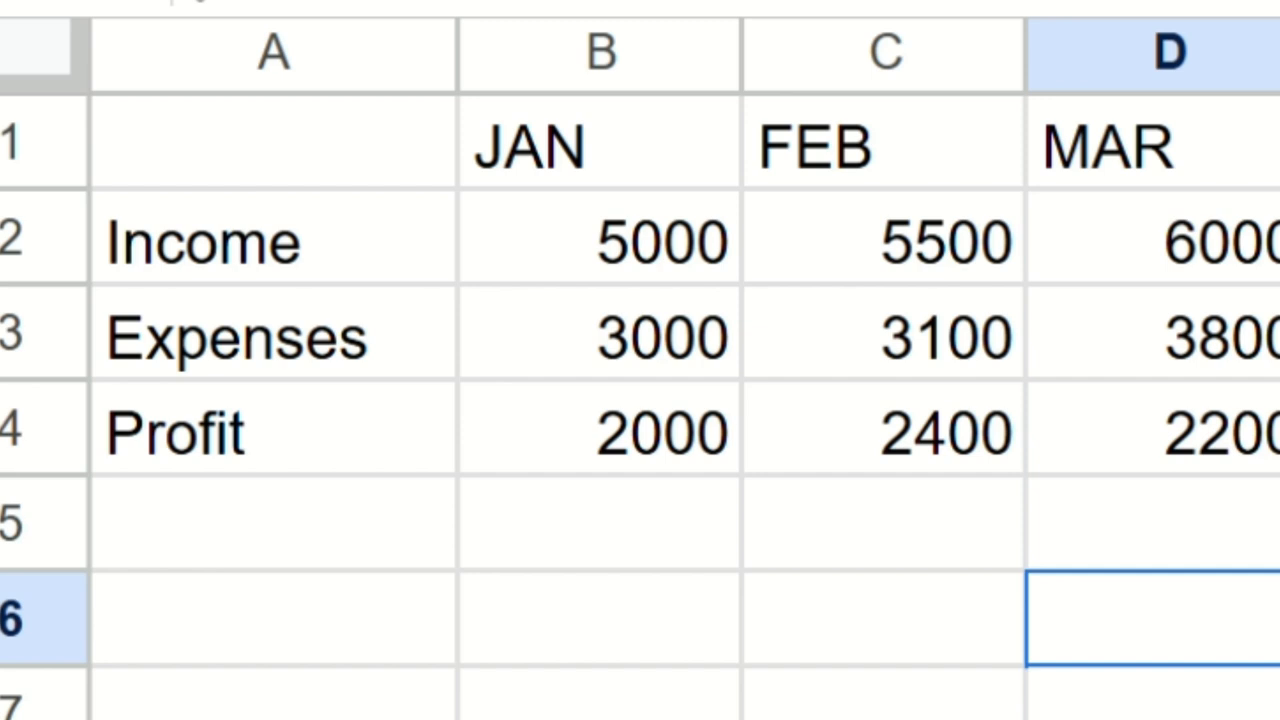
Step: Review the Profit formulas for March, February and January in D4, C4 and B4, comparing their column references
click(1177, 445)
click(443, 10)
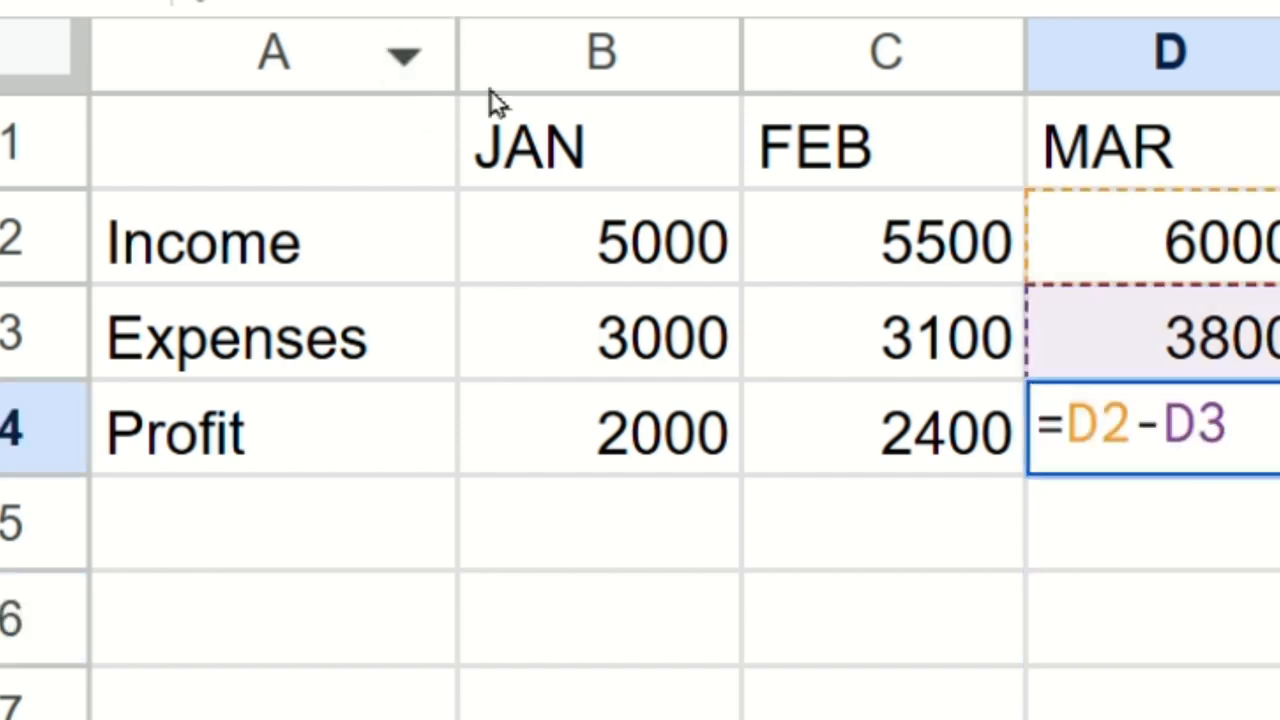
click(824, 422)
click(471, 7)
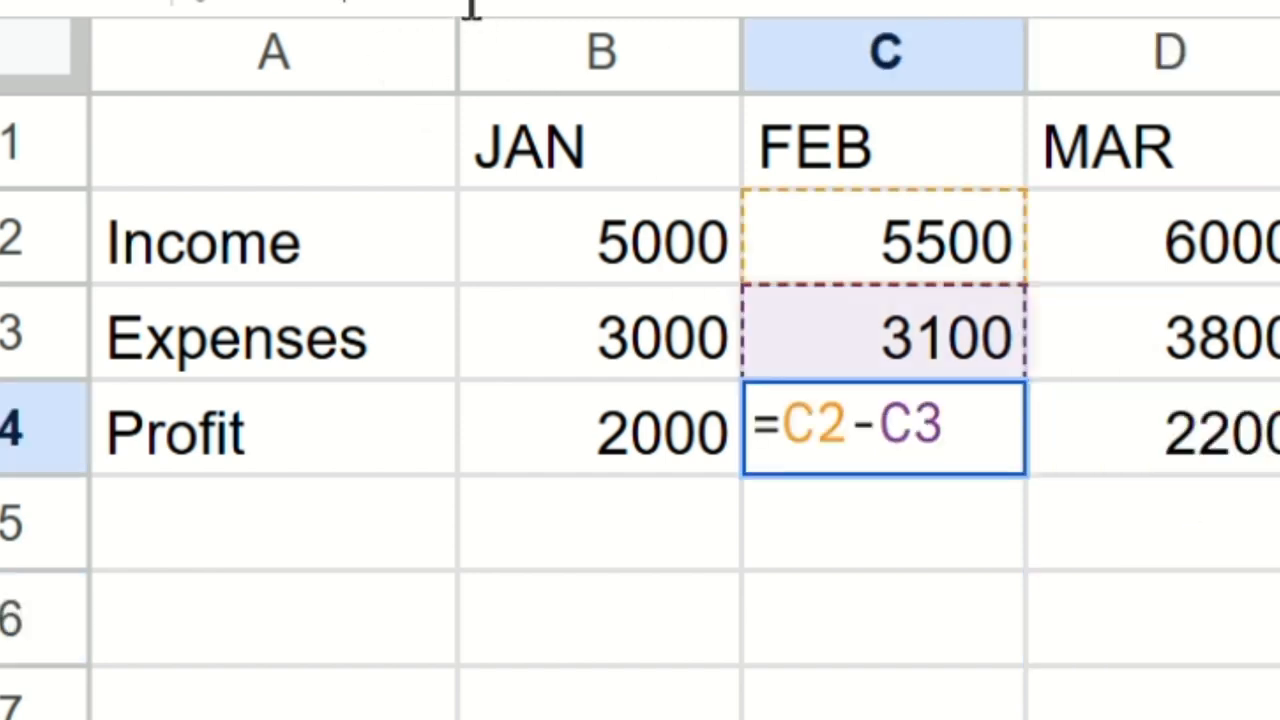
click(603, 452)
click(410, 20)
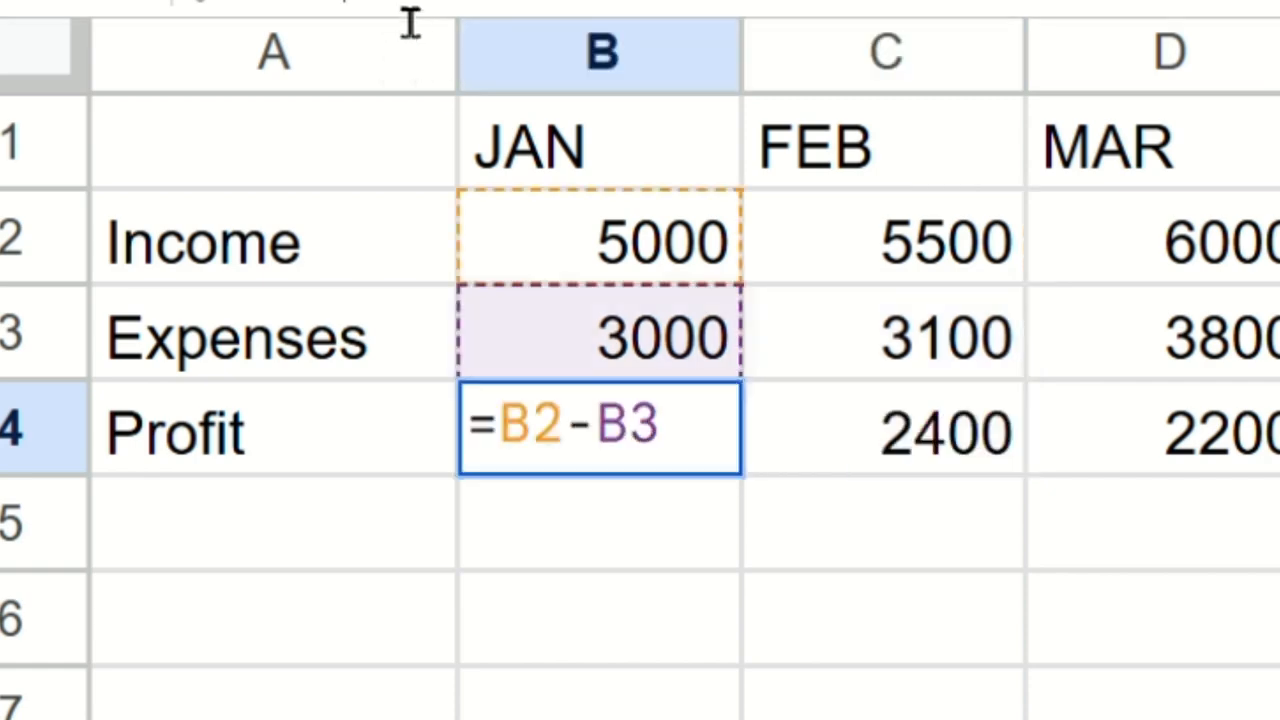
click(641, 548)
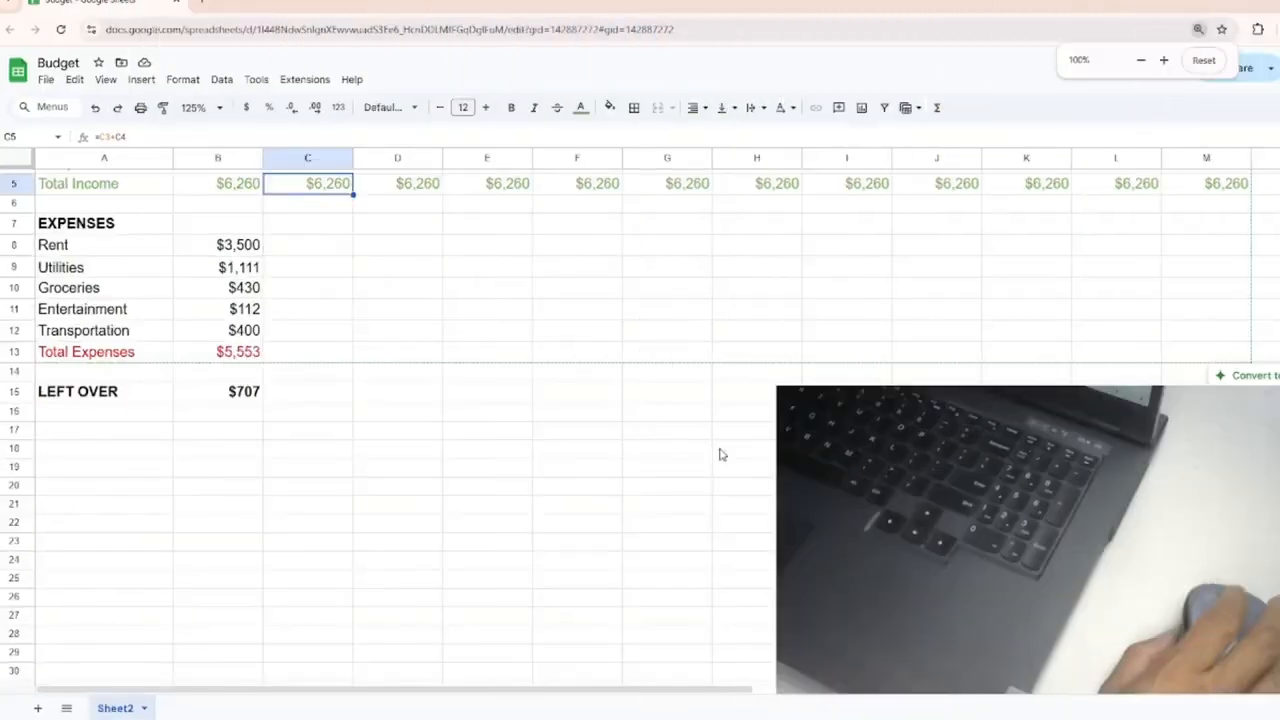
Step: In the Budget spreadsheet, check the Total Income formulas for the months after January in row 5
scroll(720, 451, up, 2)
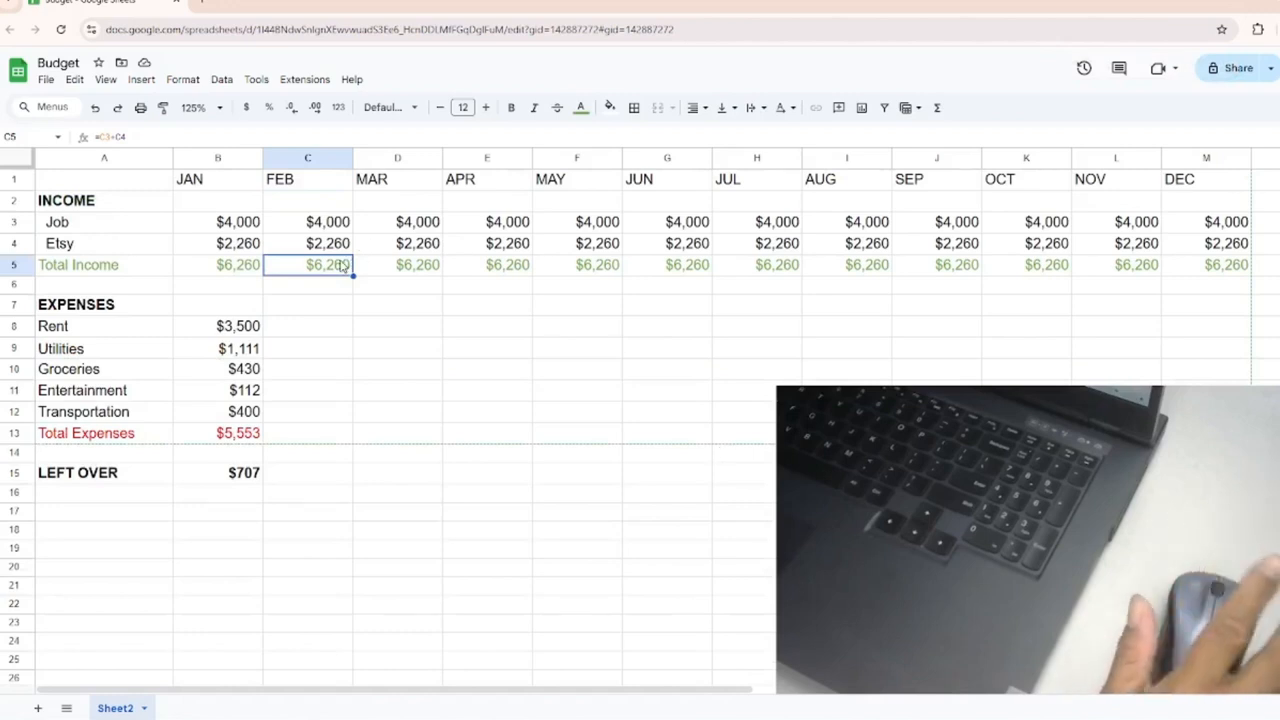
click(406, 266)
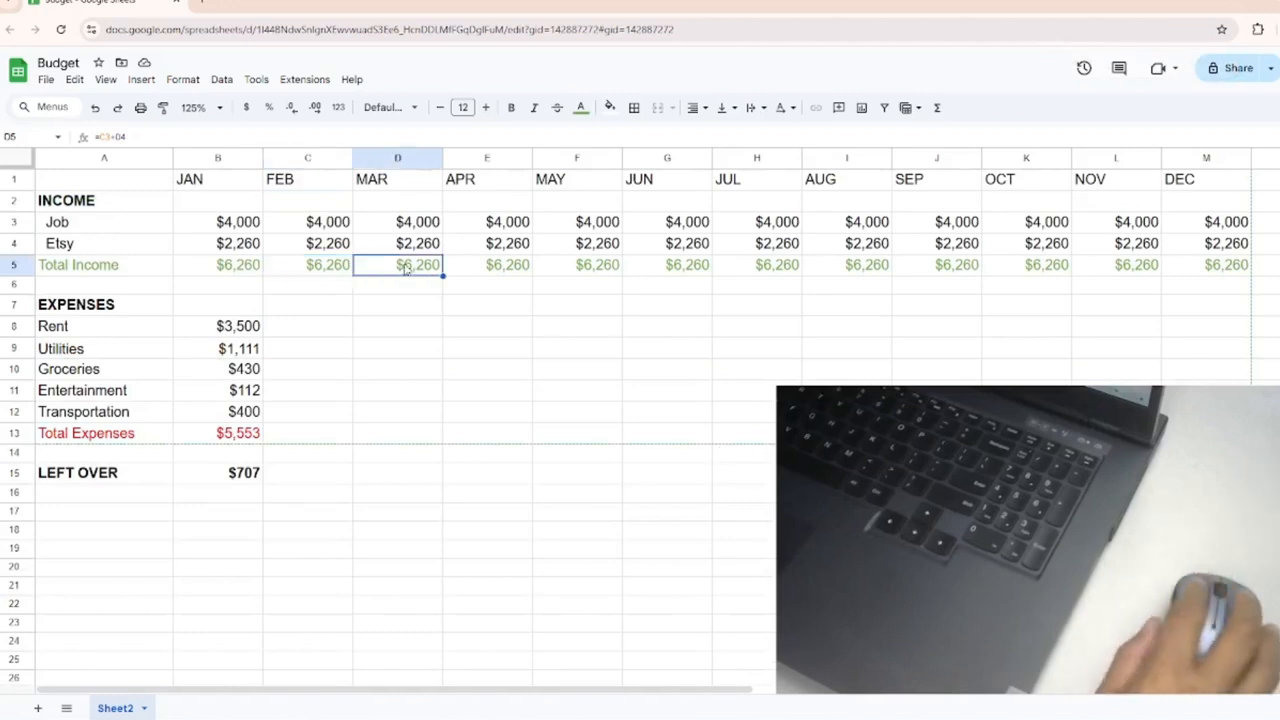
click(487, 264)
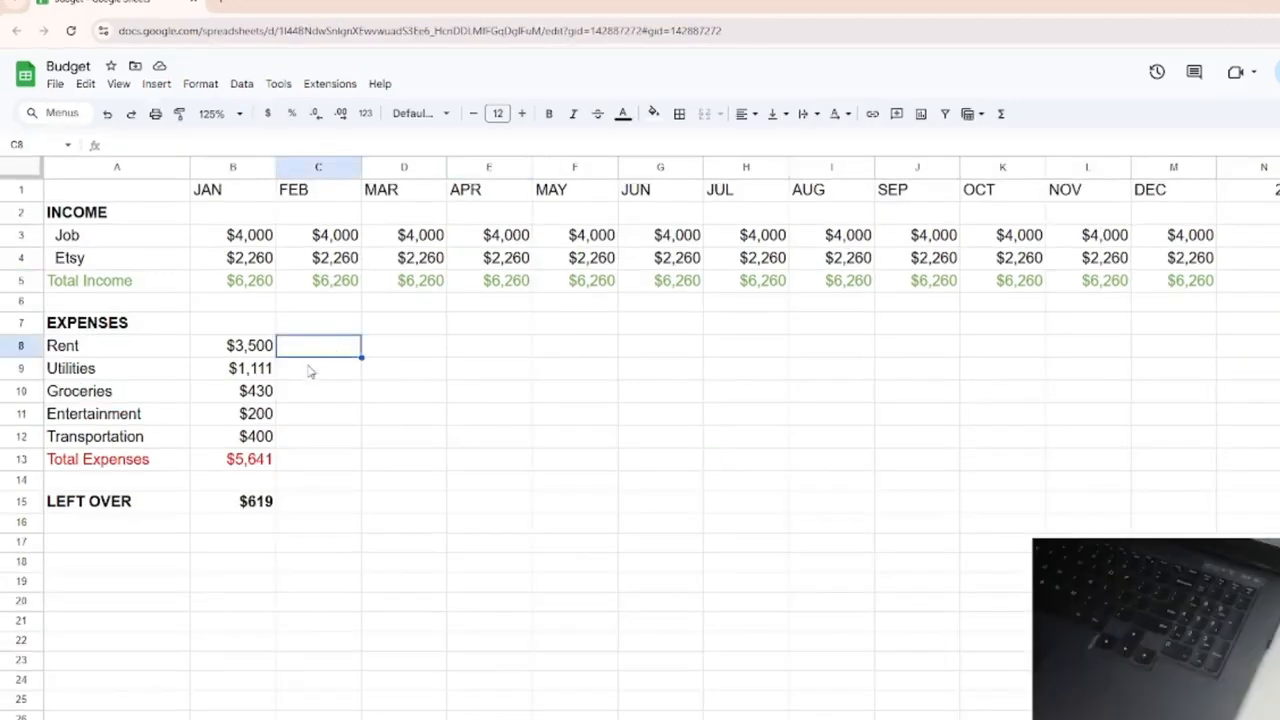
Step: Copy the January Rent and Utilities amounts across February through December in rows 8 and 9
click(262, 350)
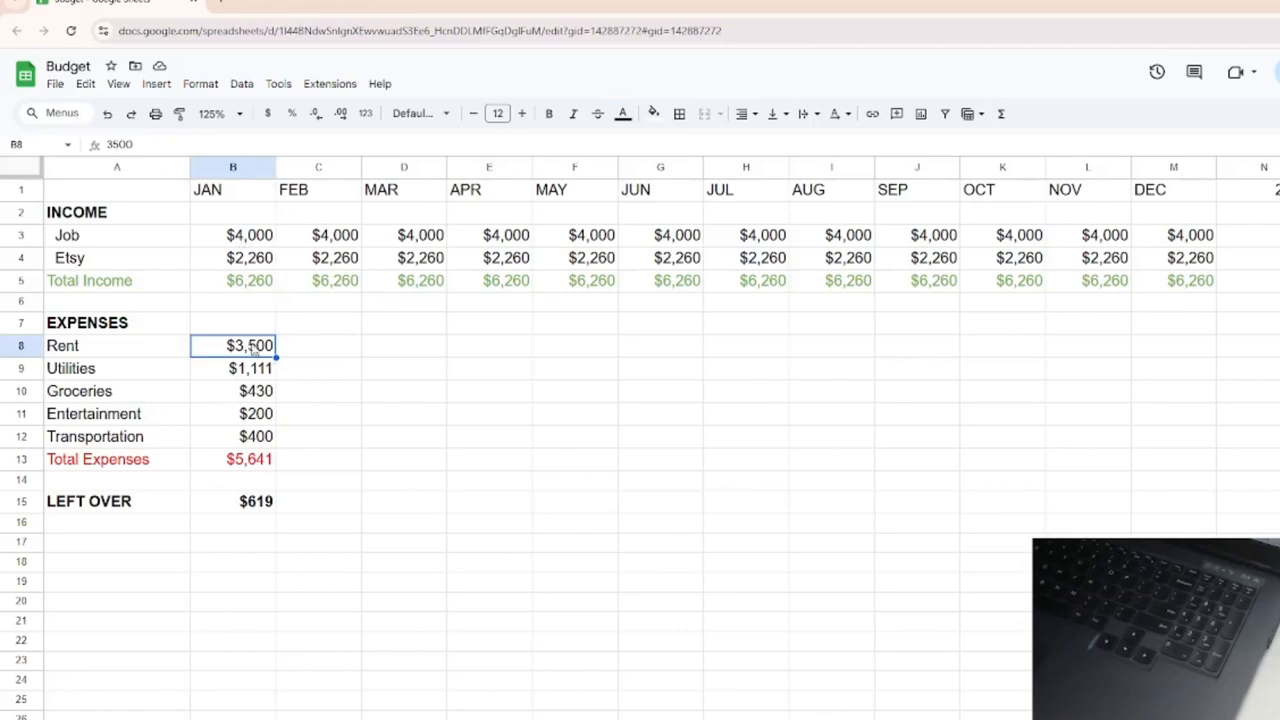
key(ctrl+c)
drag(318, 346, 1173, 346)
key(ctrl+v)
click(86, 84)
click(112, 214)
Step: Copy the January Groceries, Entertainment and Transportation amounts across February through December in rows 10 to 12
click(240, 391)
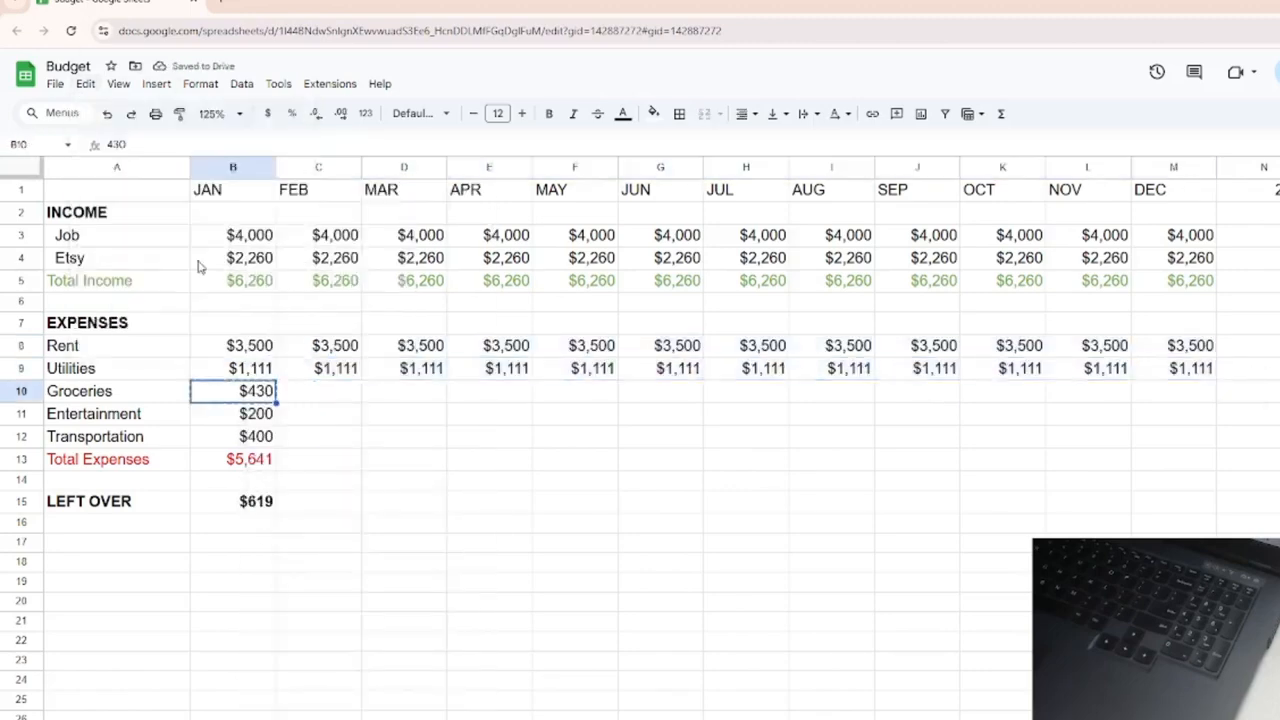
click(86, 84)
click(112, 190)
drag(318, 391, 1174, 391)
click(86, 84)
click(112, 214)
drag(318, 436, 1174, 436)
click(86, 84)
click(188, 213)
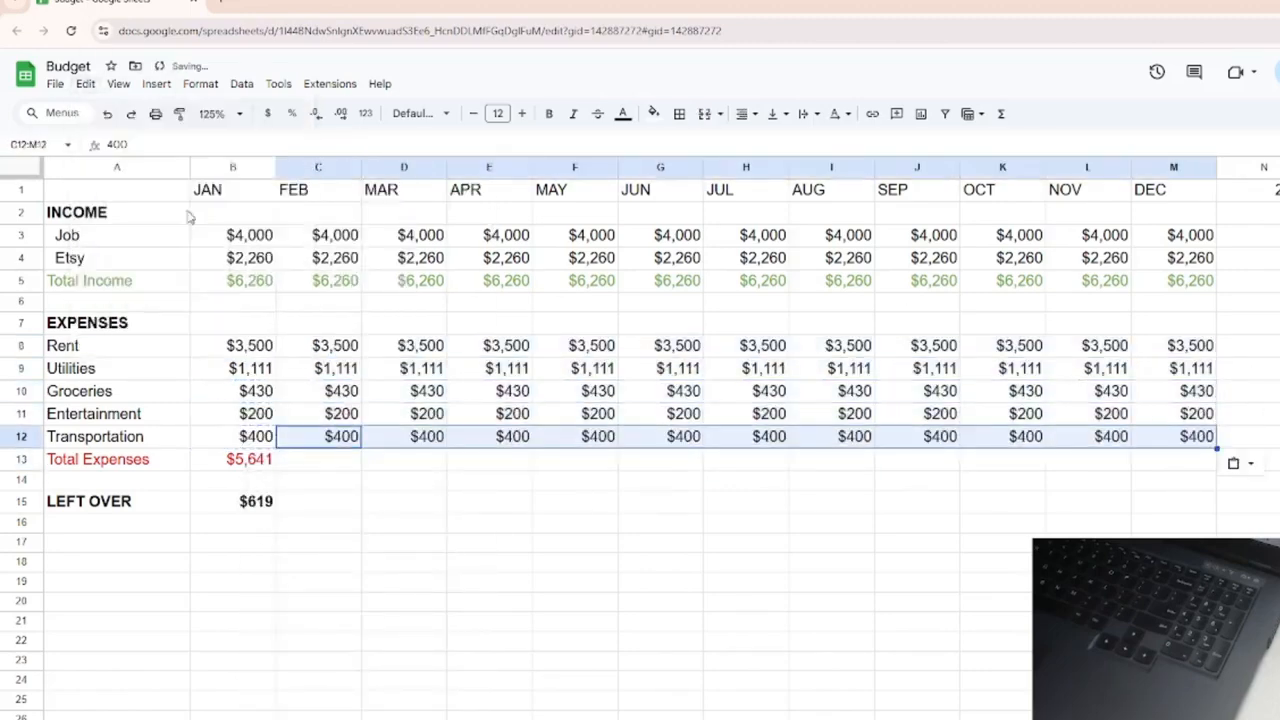
click(529, 398)
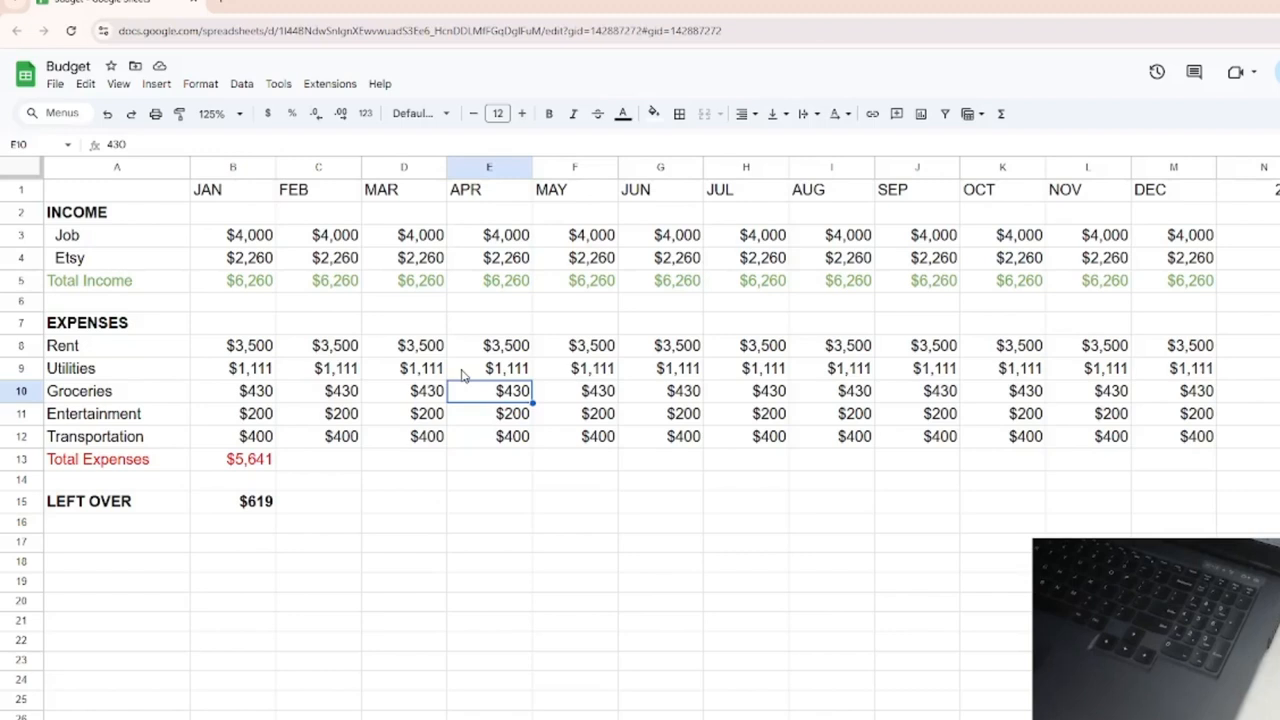
Step: Set the Utilities amounts to 1200 for February and 1250 for March
click(318, 375)
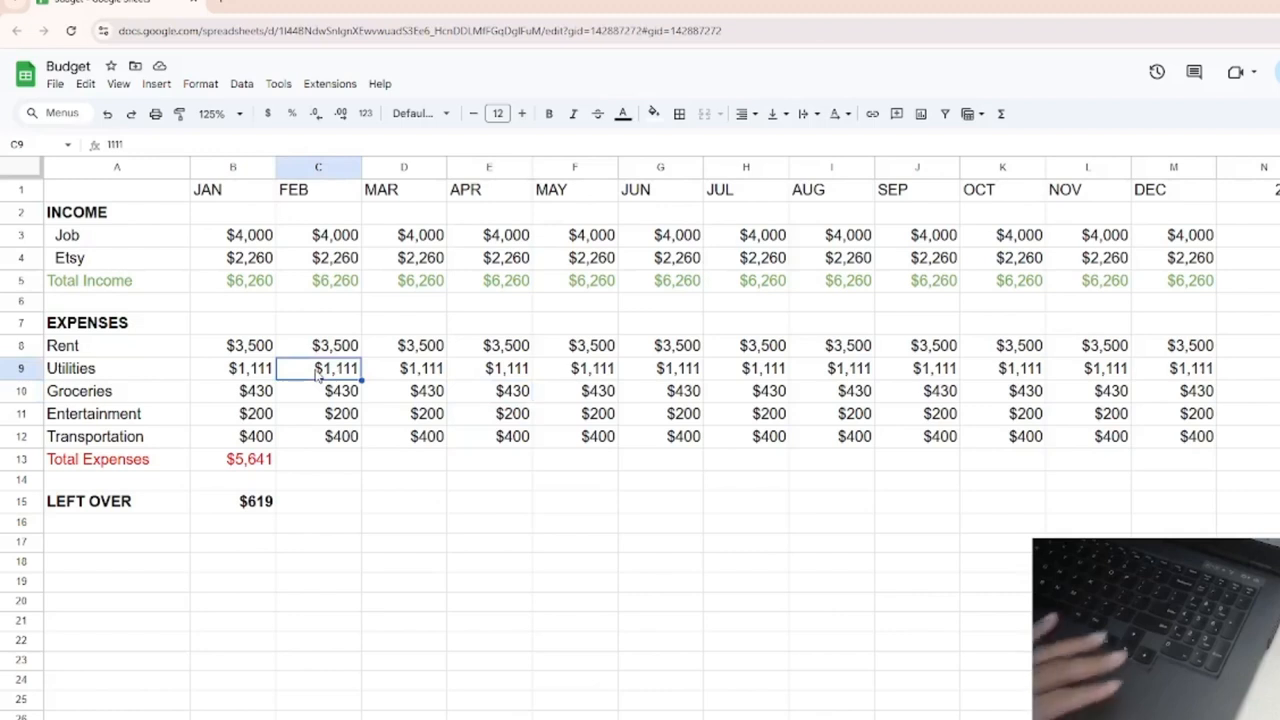
text(1200)
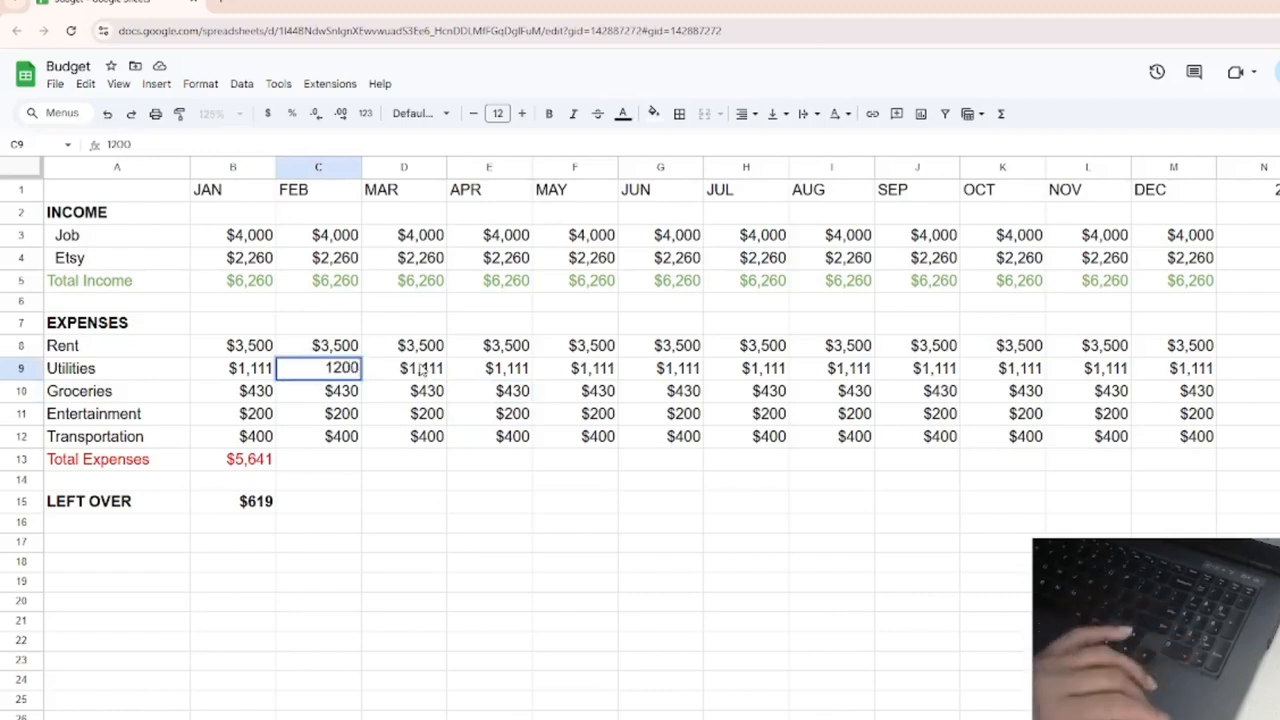
key(Tab)
text(1300)
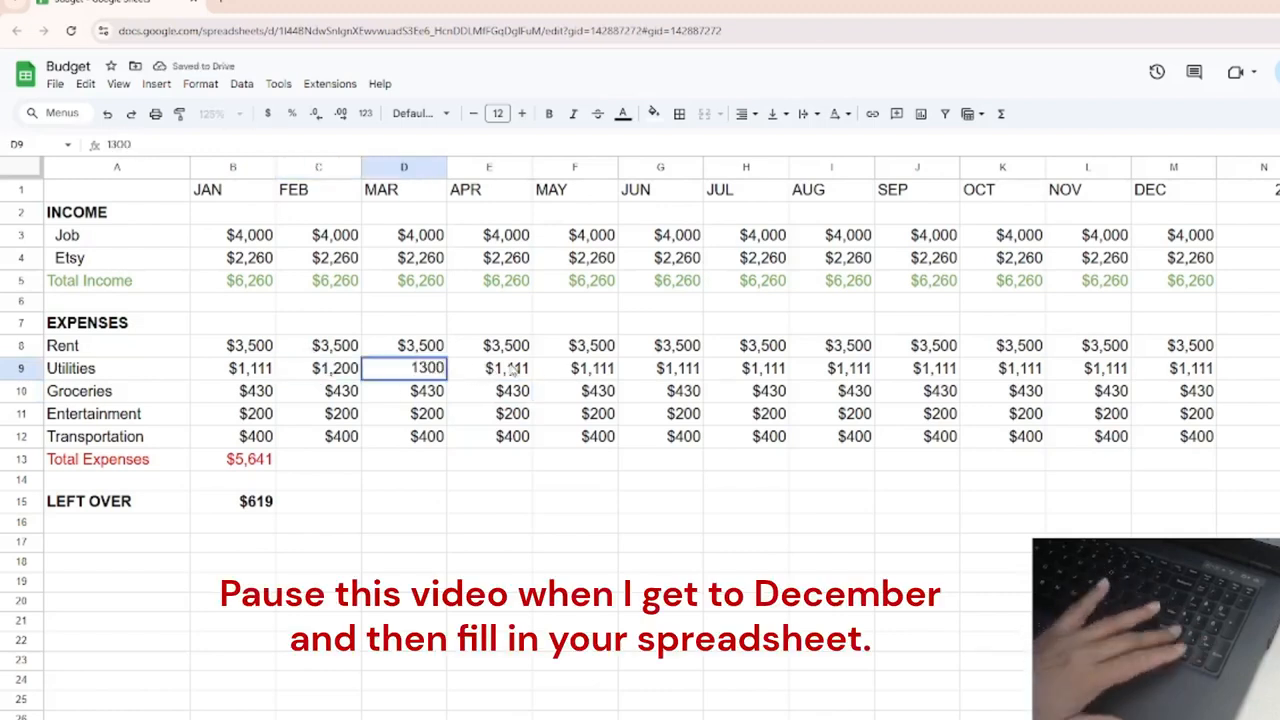
key(Return)
key(Up)
text(1250)
key(Tab)
Step: Set the Utilities amounts to 1000 for April, 900 for May and 810 for June
text(1000)
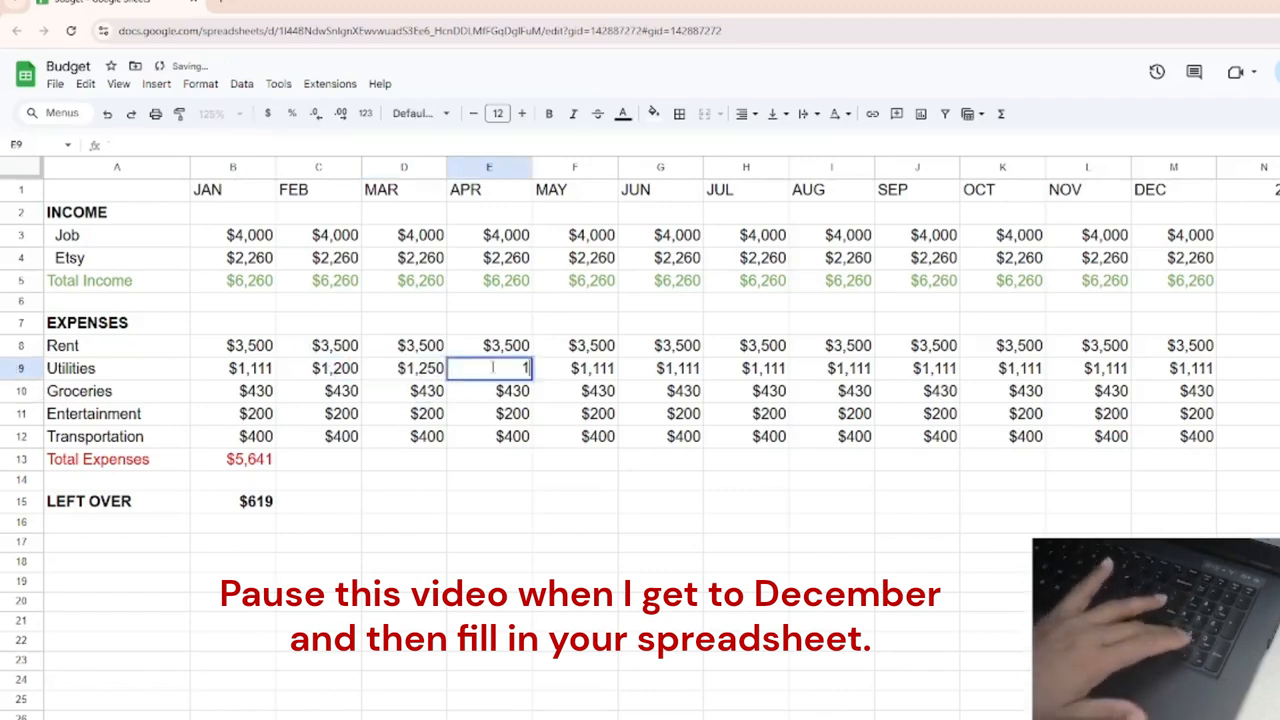
key(Tab)
text(900)
key(Tab)
text(810)
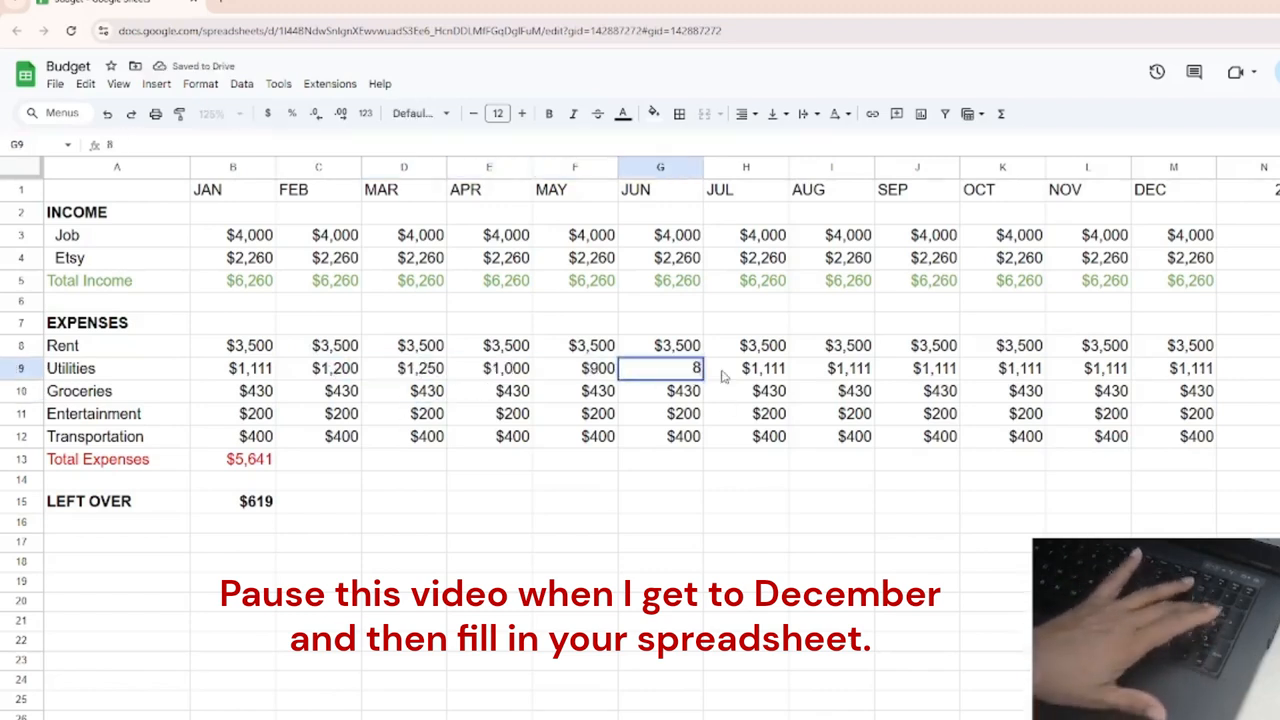
key(Tab)
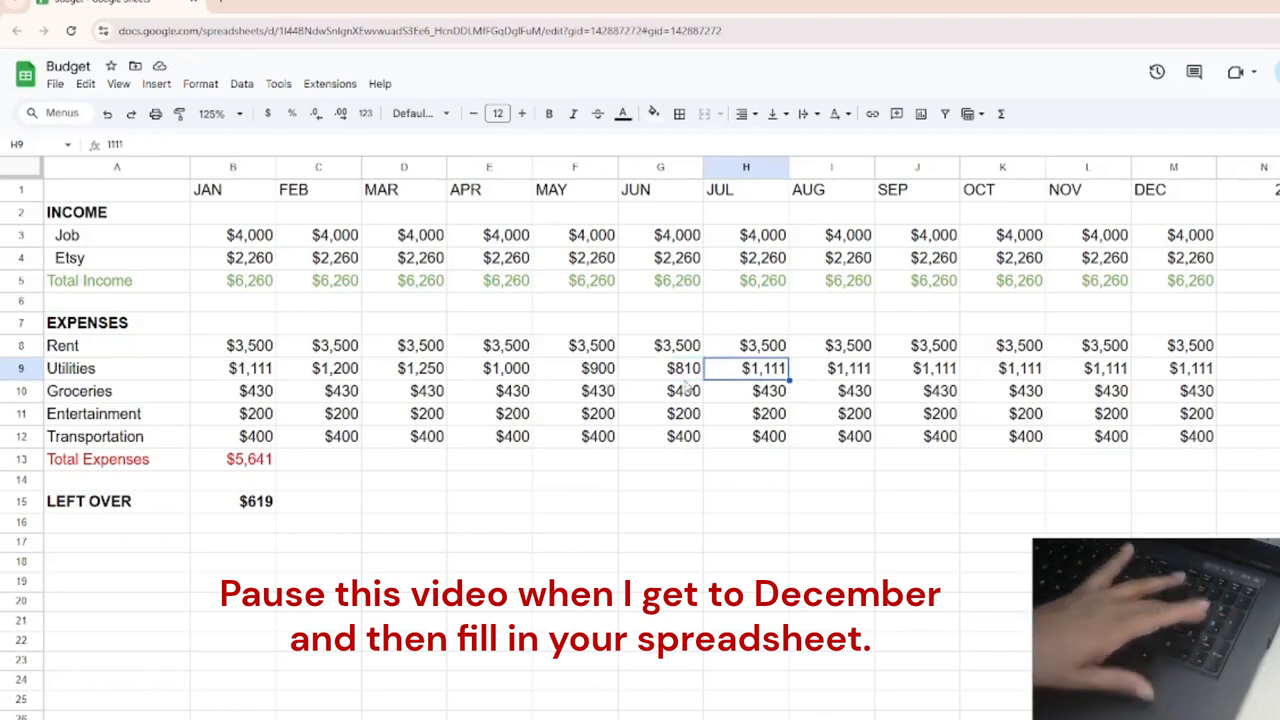
Step: Set the Utilities amounts to 700 for July, 650 for August and 690 for September
text(700)
key(Tab)
text(6)
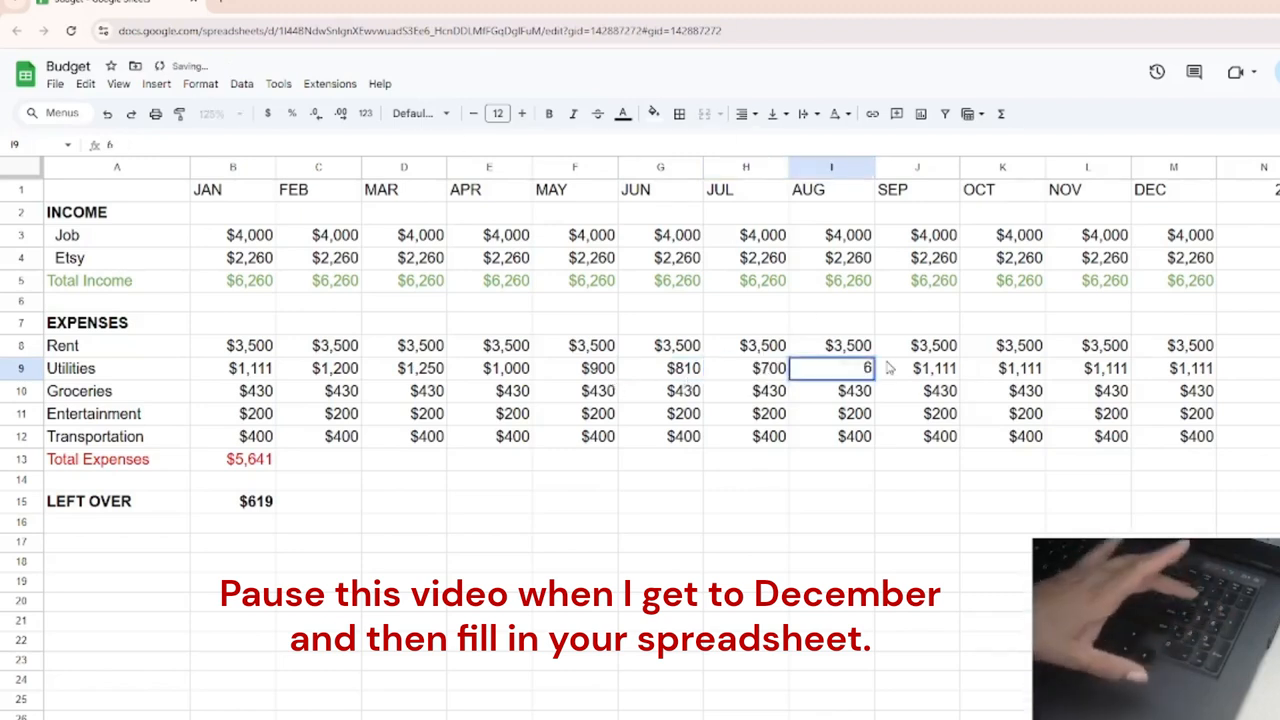
text(50)
key(Tab)
text(690)
key(Tab)
Step: Set the Utilities amounts to 700 for October, 850 for November and 945 for December
text(750)
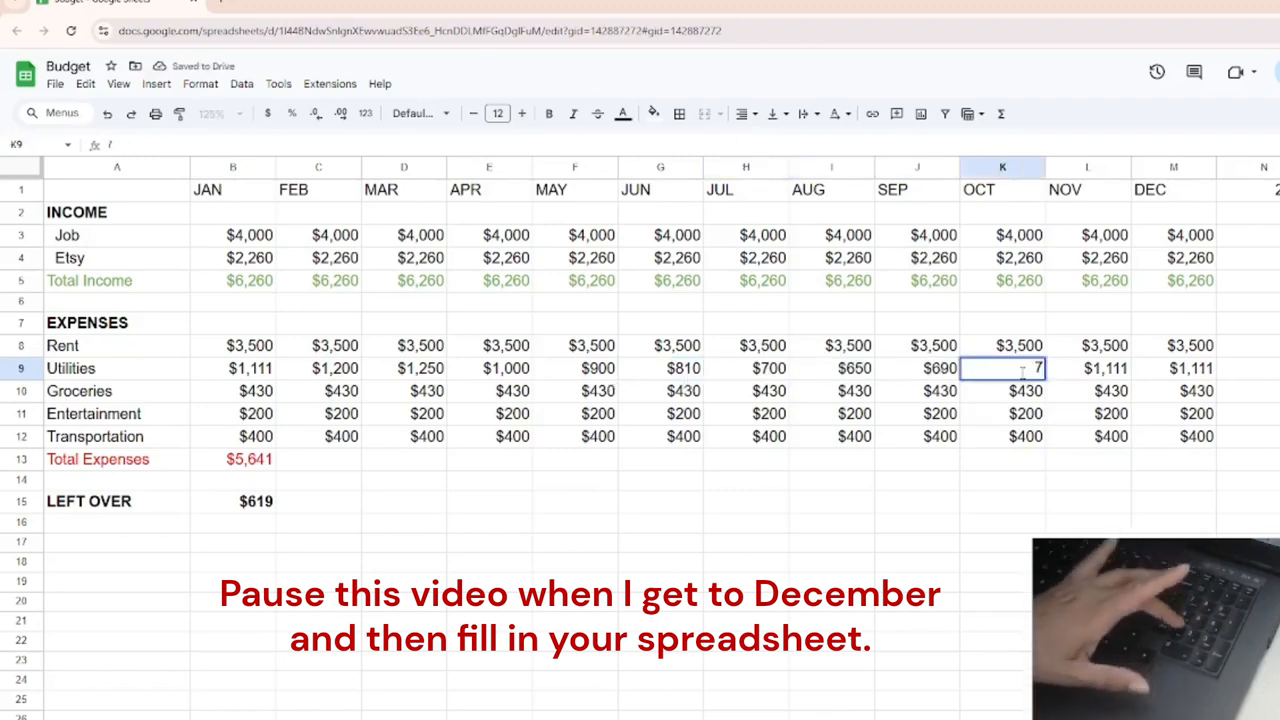
key(BackSpace)
key(BackSpace)
key(BackSpace)
text(700)
key(Tab)
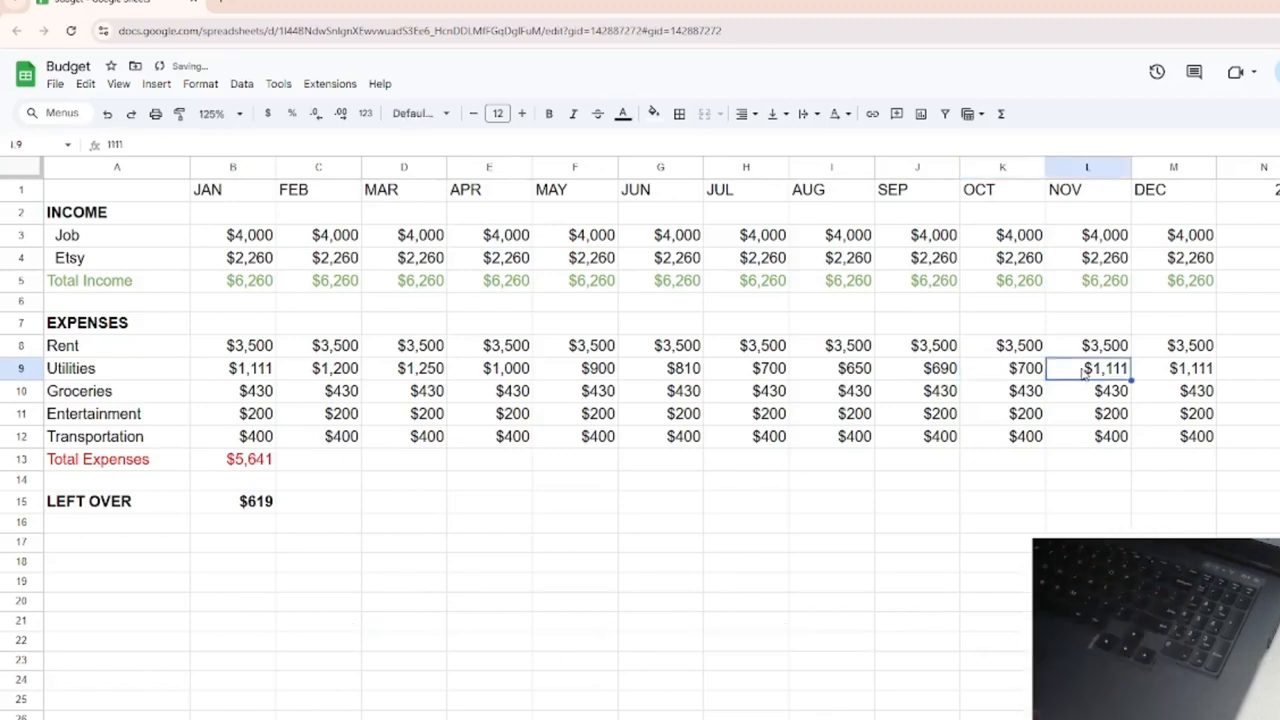
text(850)
key(Tab)
text(945)
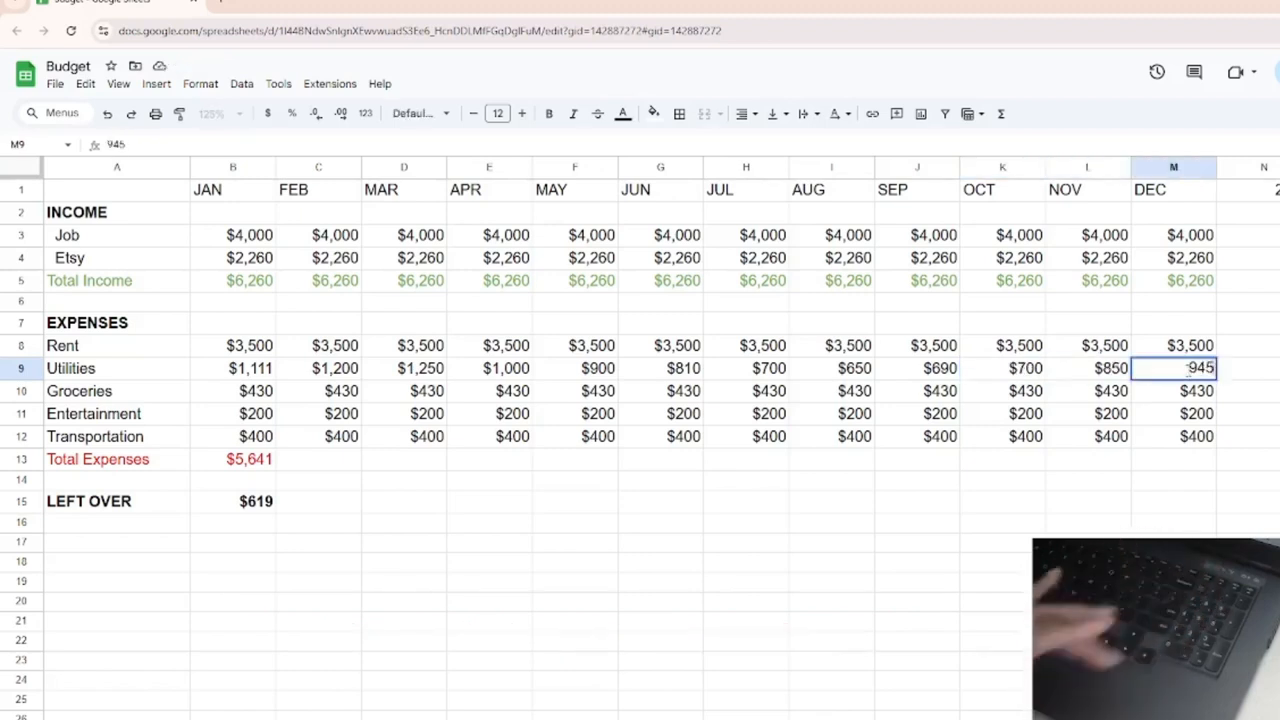
key(Return)
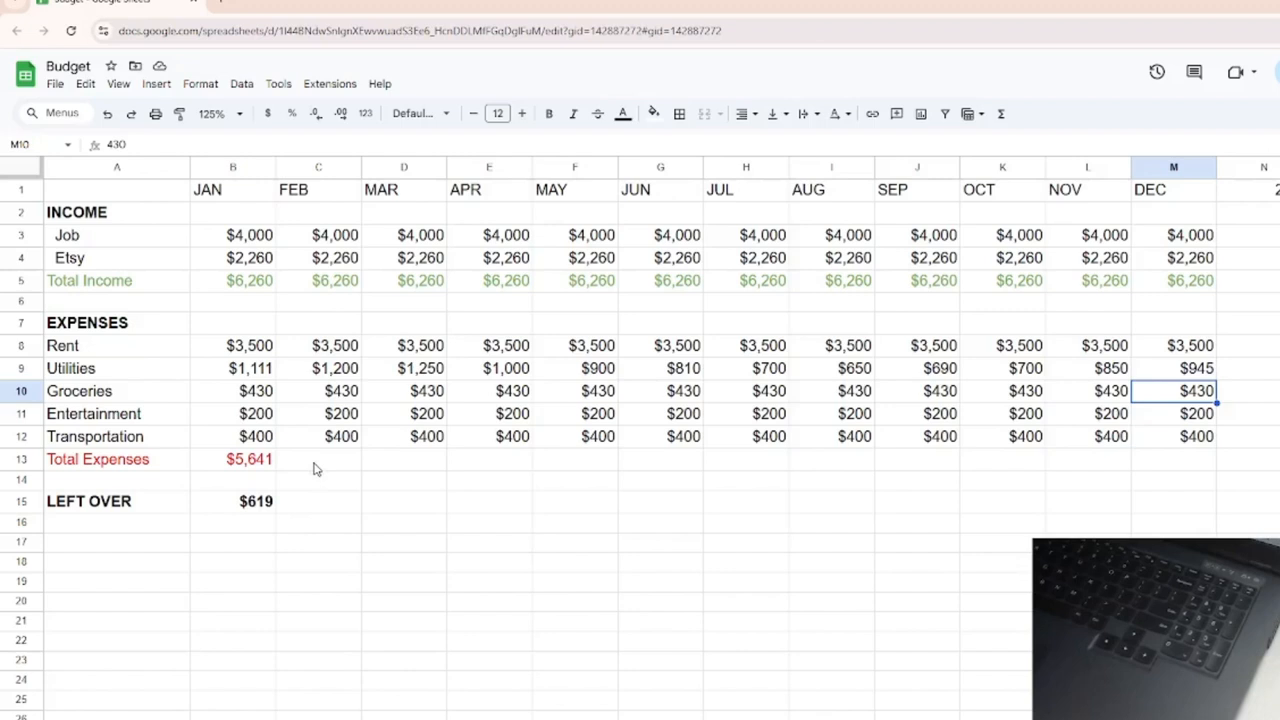
Step: Examine the January Total Expenses formula in B13 and the cells it adds up
click(253, 466)
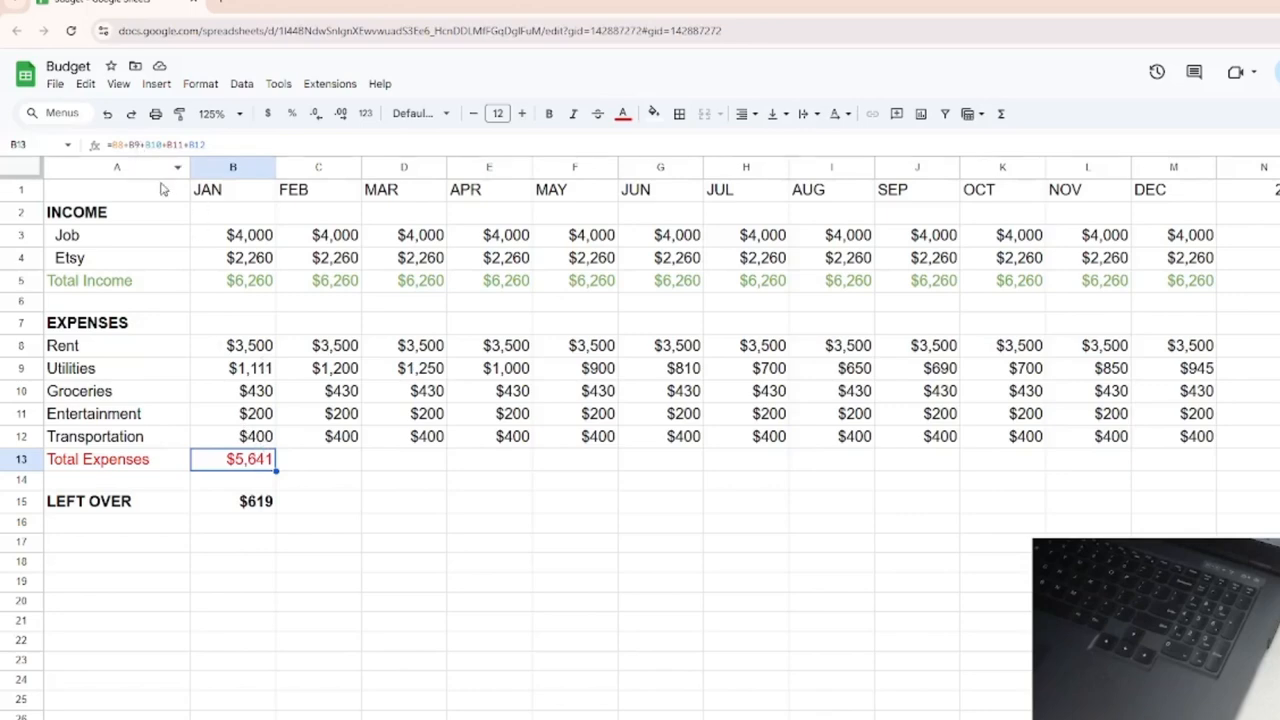
key(ctrl+plus)
key(ctrl+plus)
key(ctrl+plus)
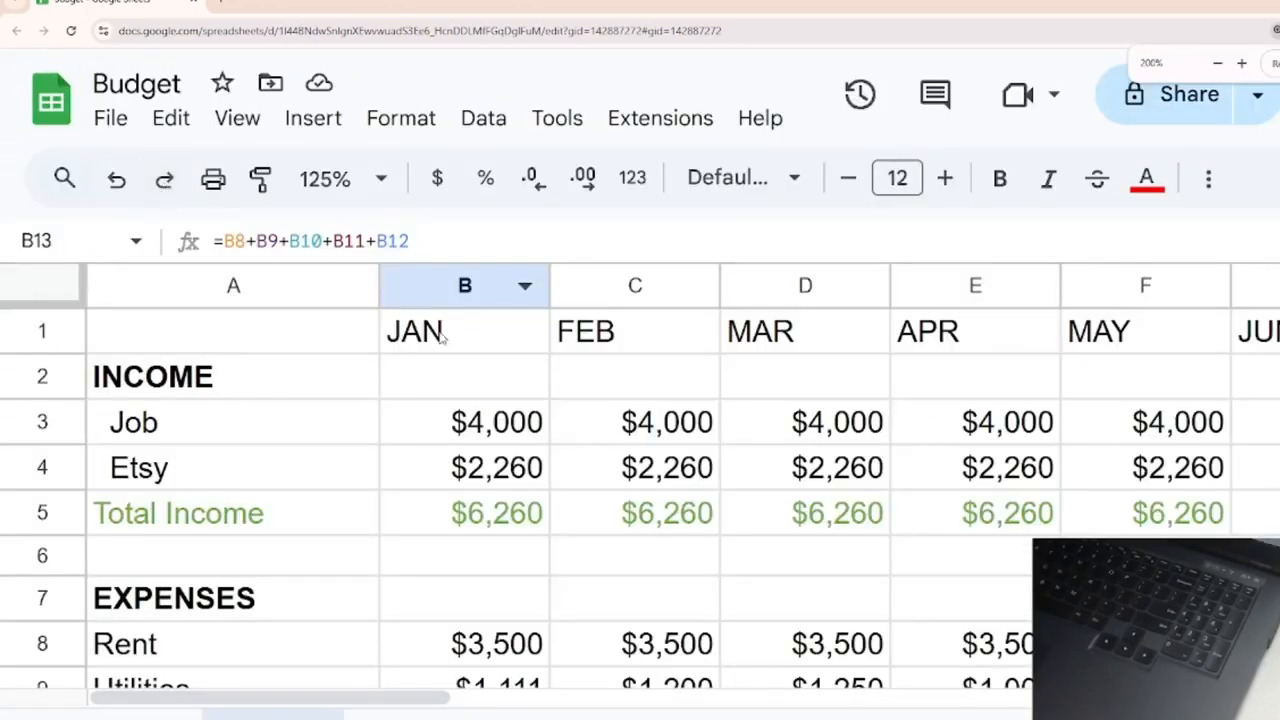
scroll(437, 340, down, 1)
scroll(395, 360, down, 4)
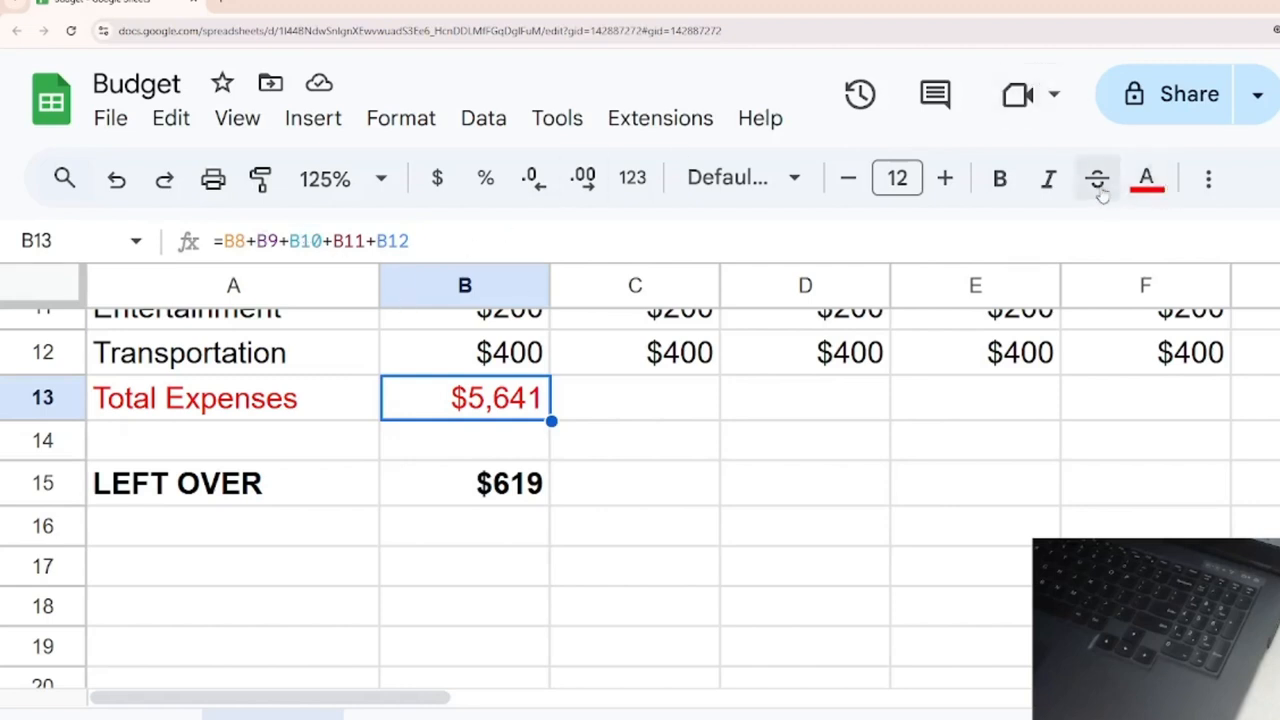
scroll(936, 322, down, 2)
scroll(936, 322, down, 3)
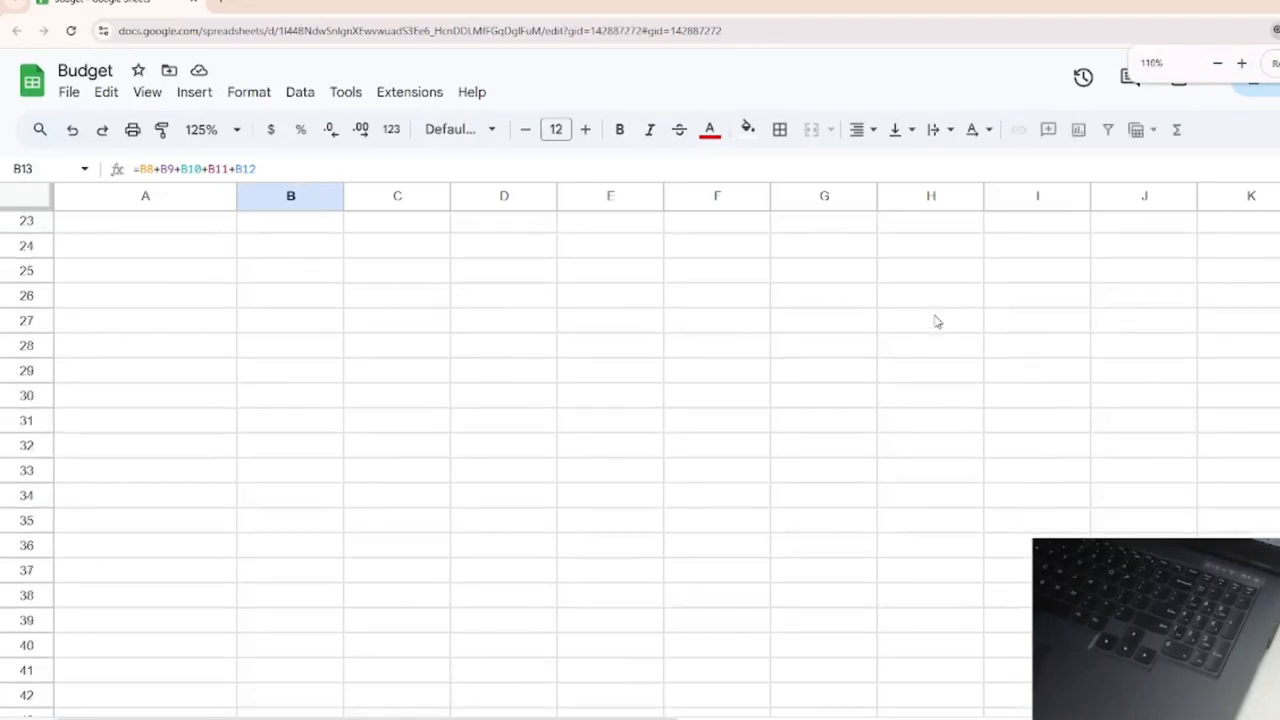
scroll(866, 331, up, 5)
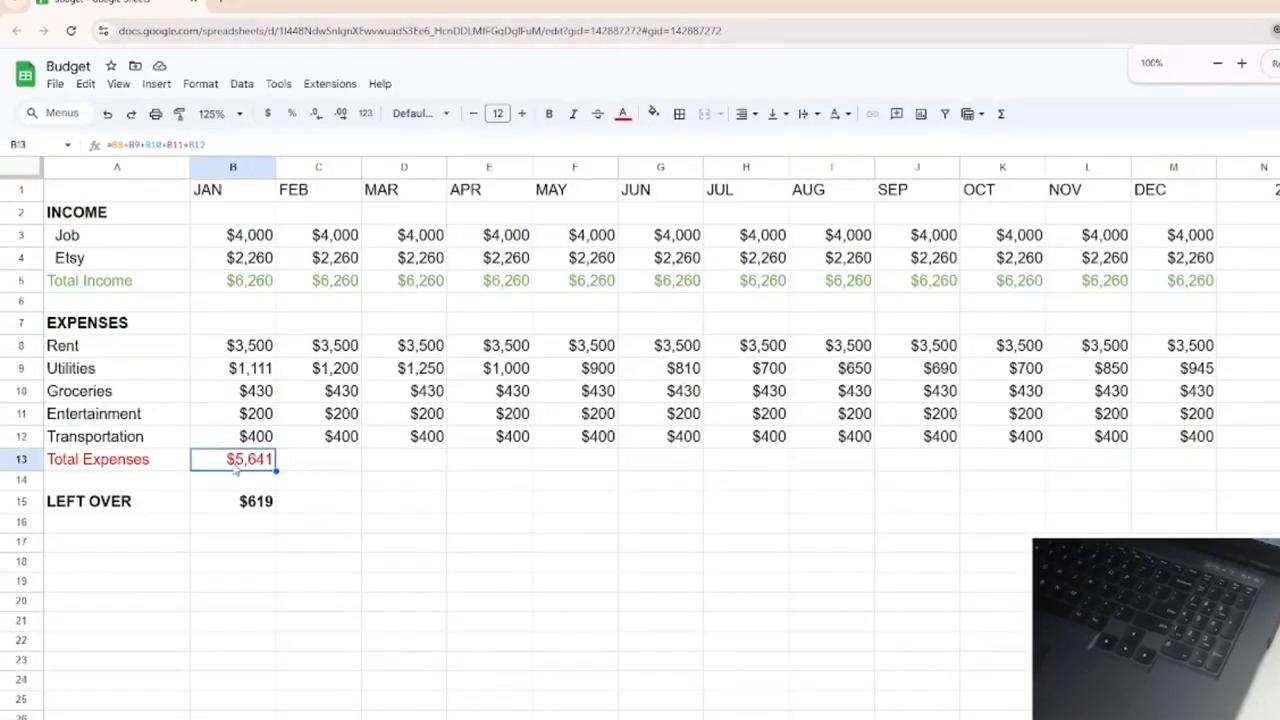
Step: Copy the January Total Expenses formula from B13 and paste it into C13:M13 for February through December
click(87, 84)
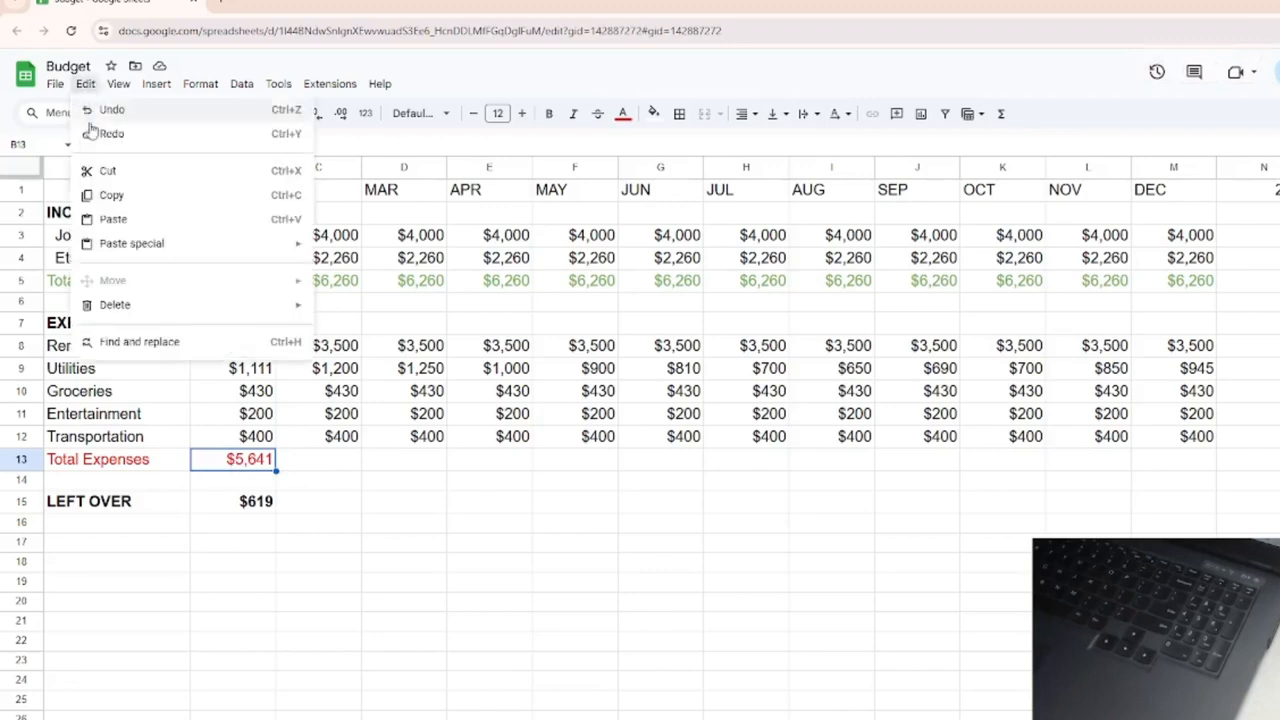
click(108, 200)
drag(314, 464, 1168, 462)
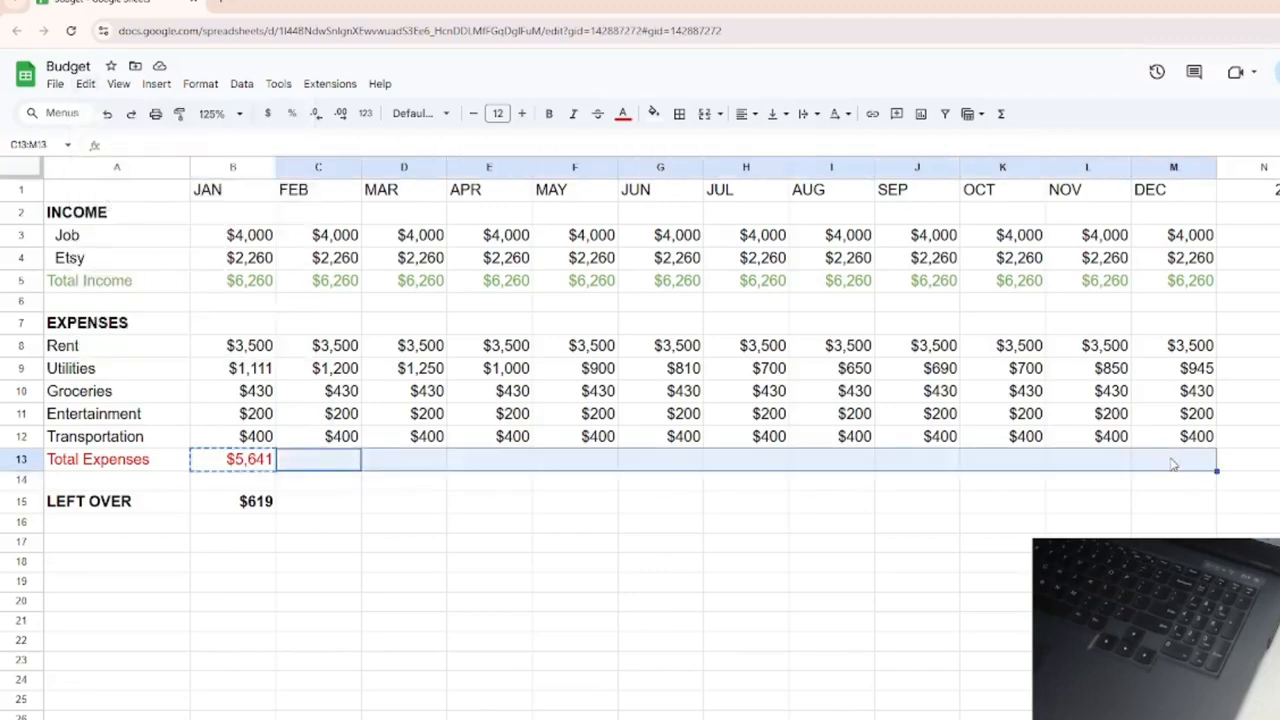
click(87, 84)
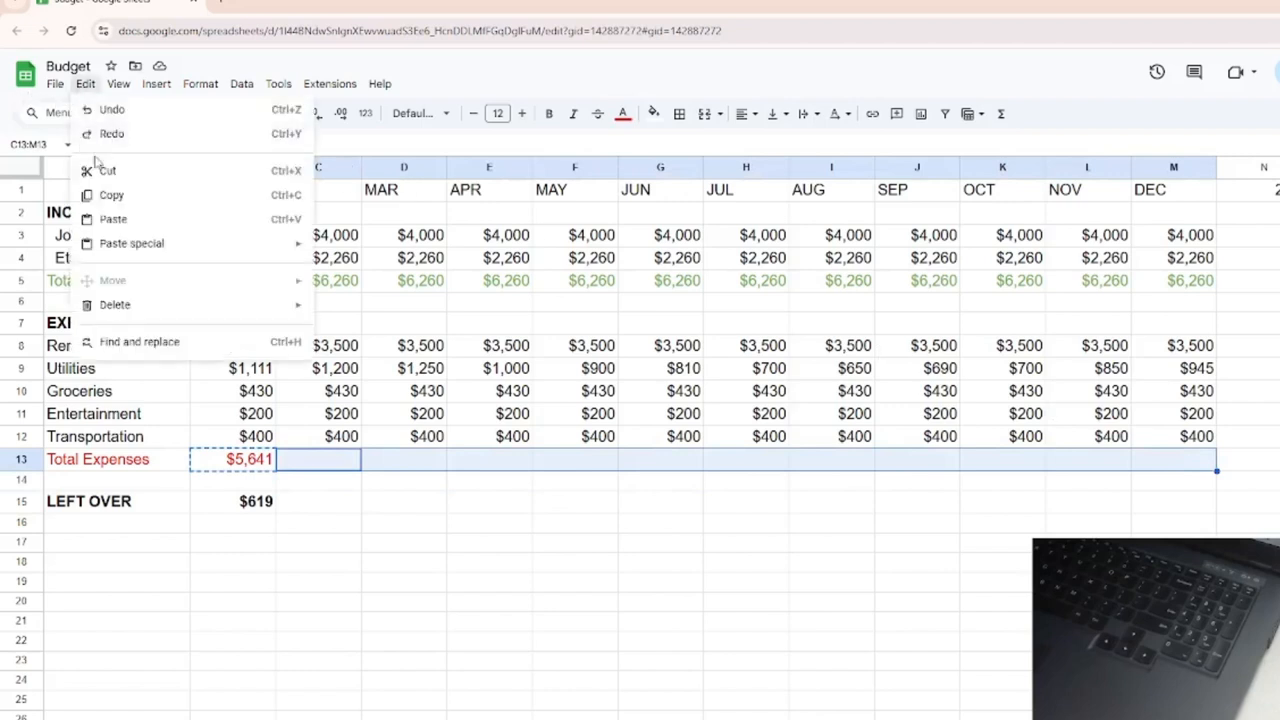
click(113, 219)
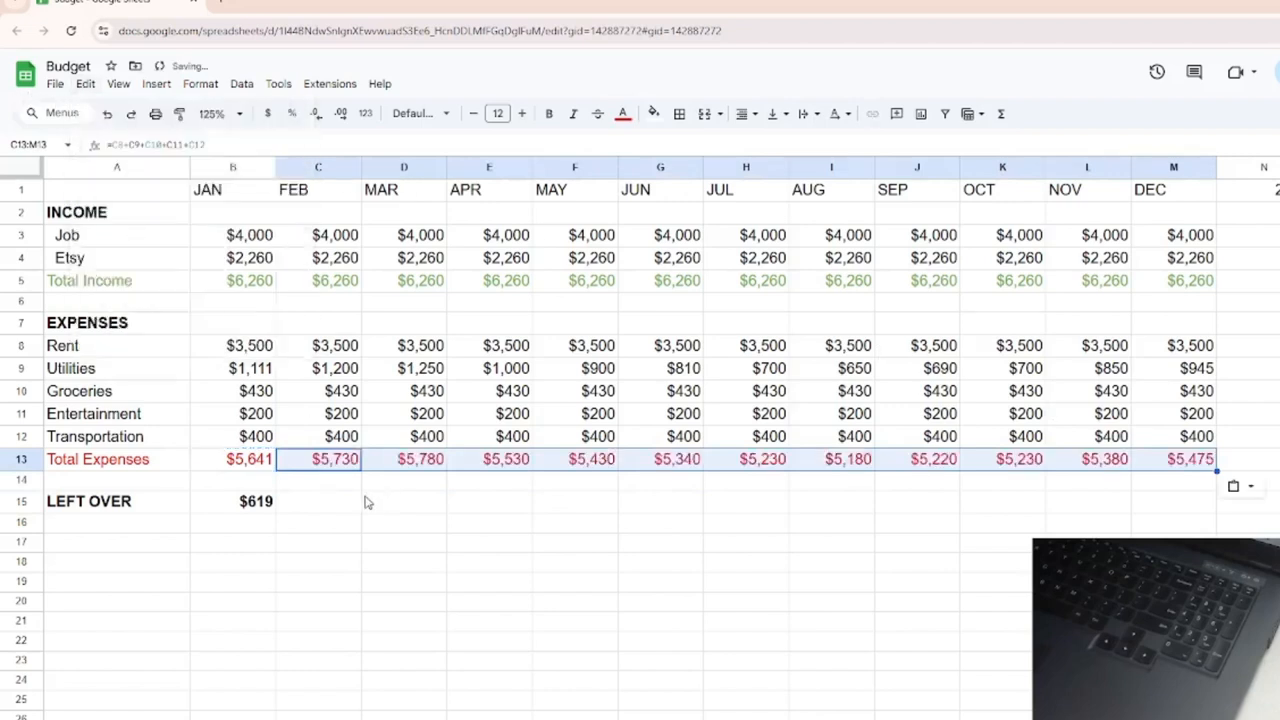
click(336, 482)
Step: Compare the cell references in the January and February Total Expenses formulas in B13 and C13
click(258, 460)
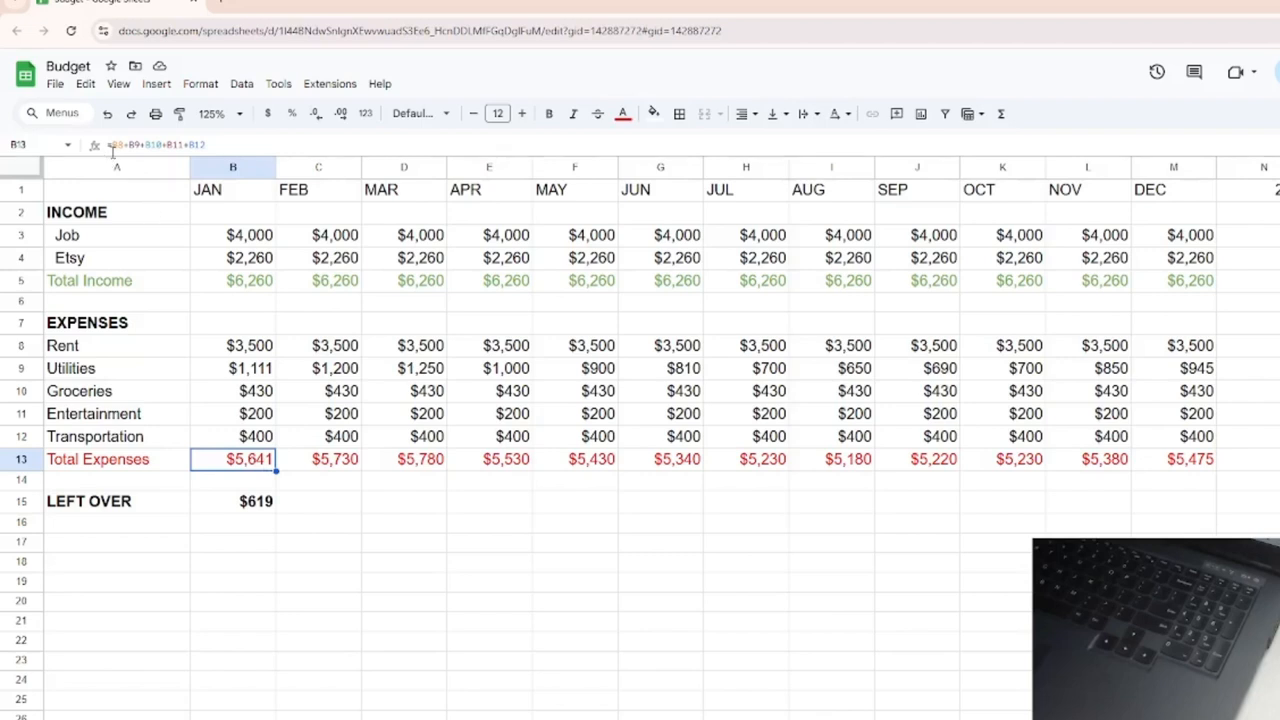
click(322, 462)
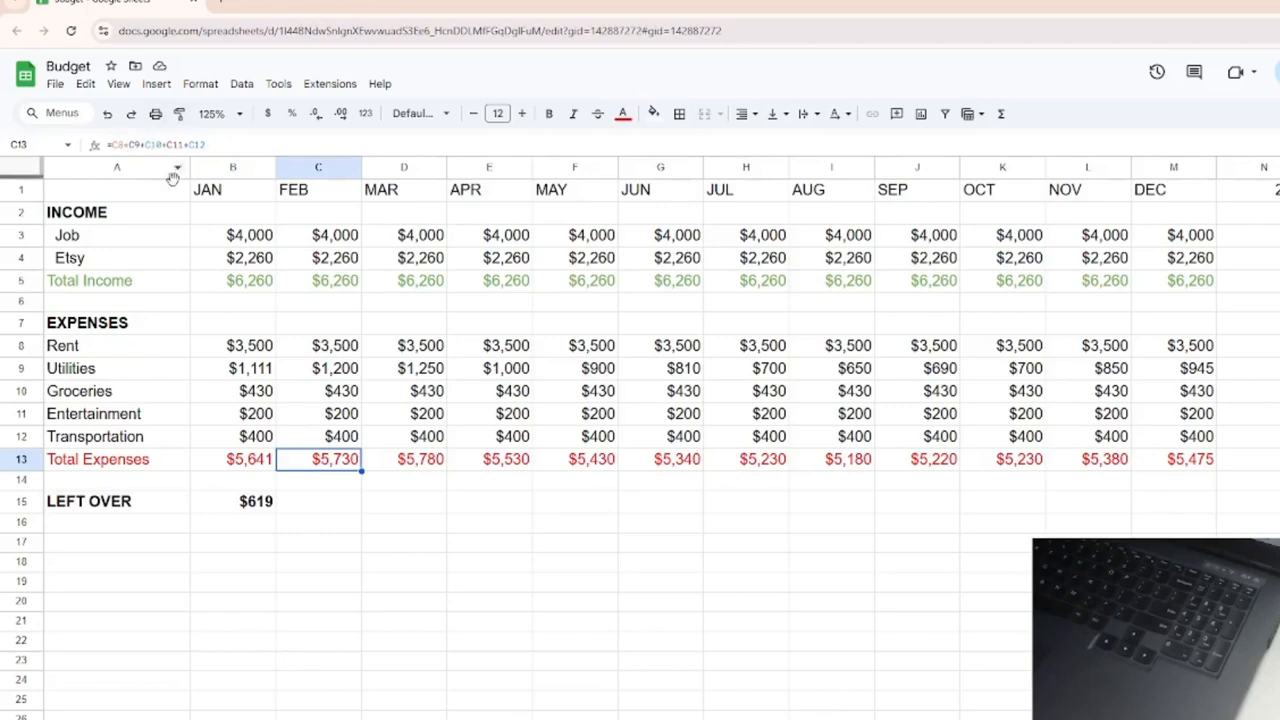
key(ctrl+plus)
key(ctrl+plus)
key(ctrl+plus)
key(ctrl+plus)
key(ctrl+plus)
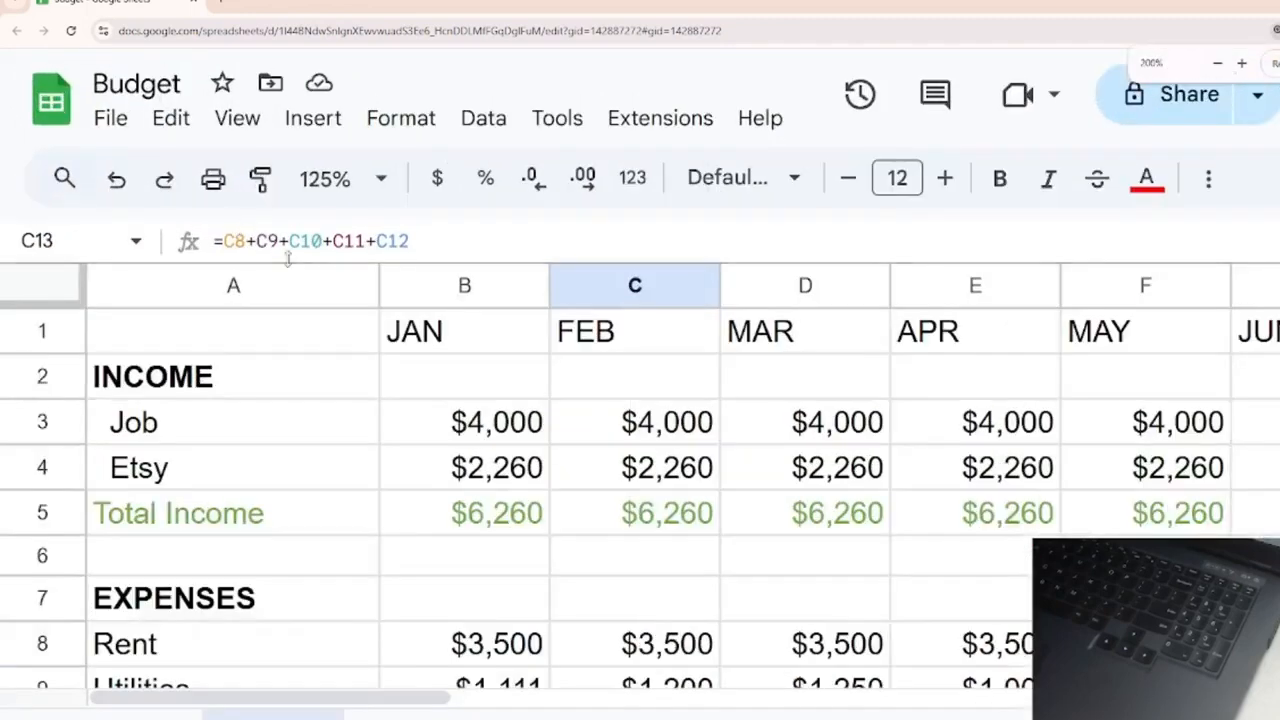
scroll(652, 458, down, 3)
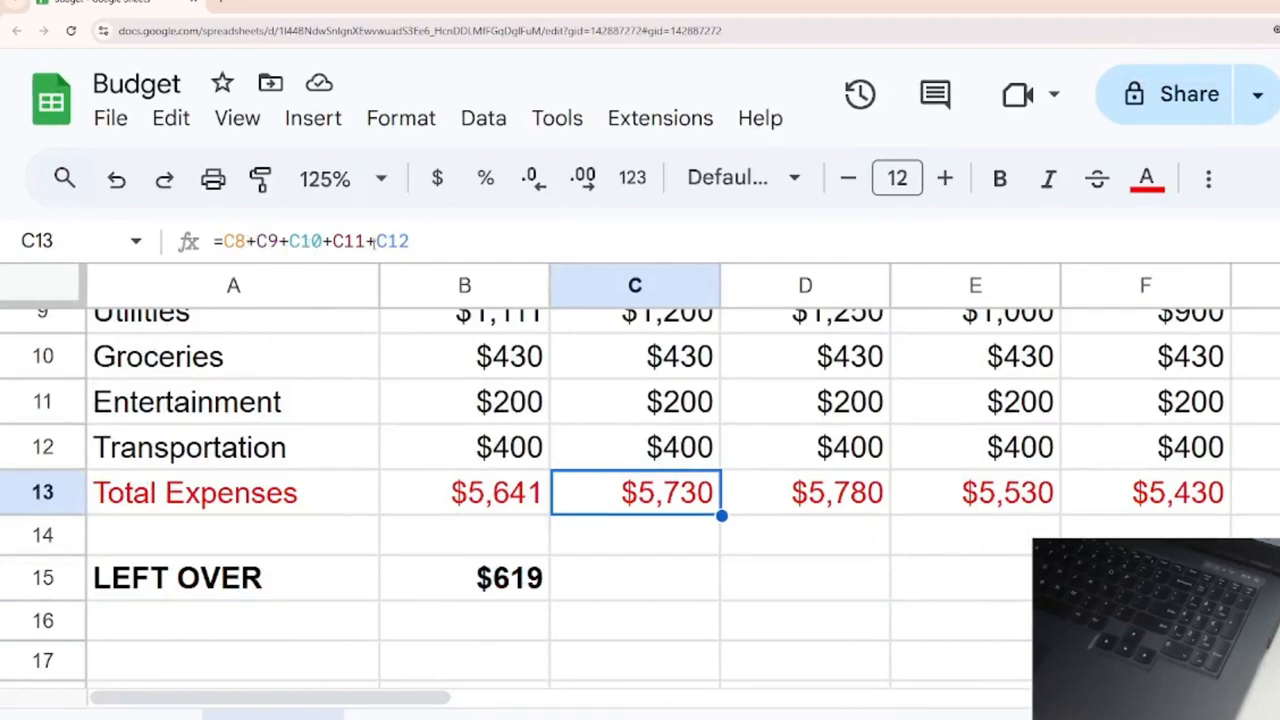
Step: Compare the March Total Expenses formula in D13 with January's in B13, and check the formulas for April to June
click(795, 506)
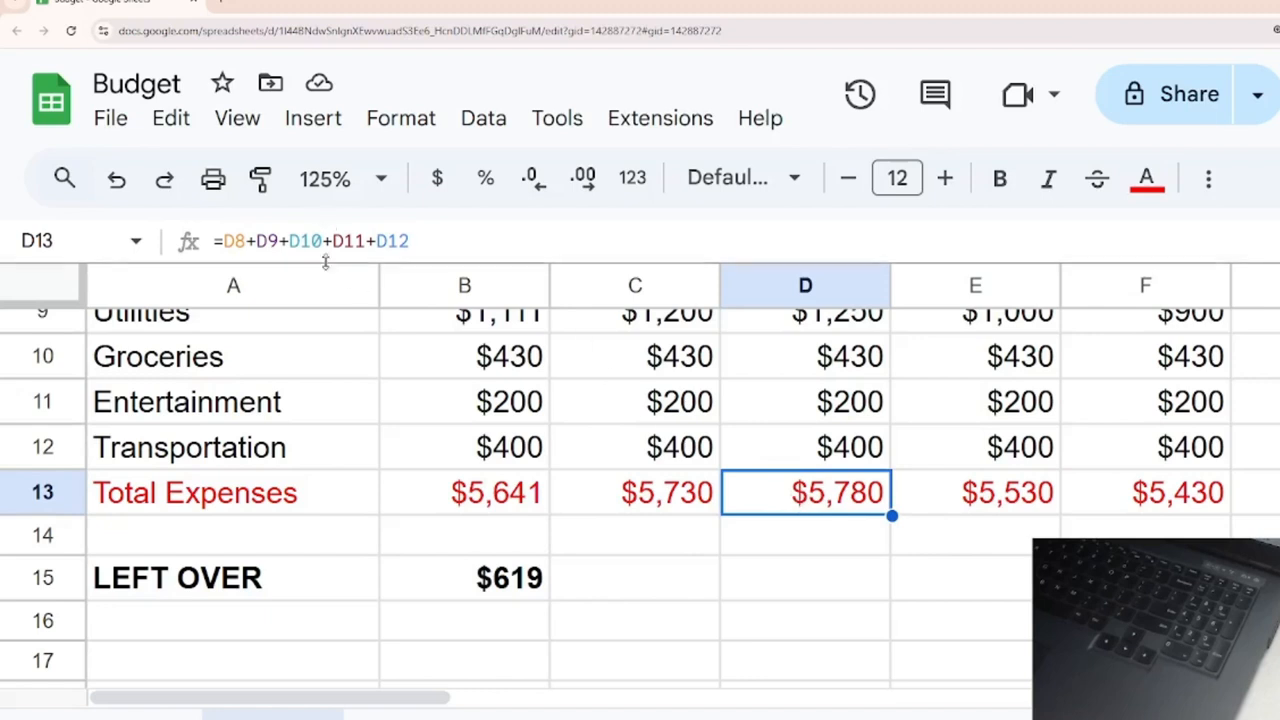
click(507, 505)
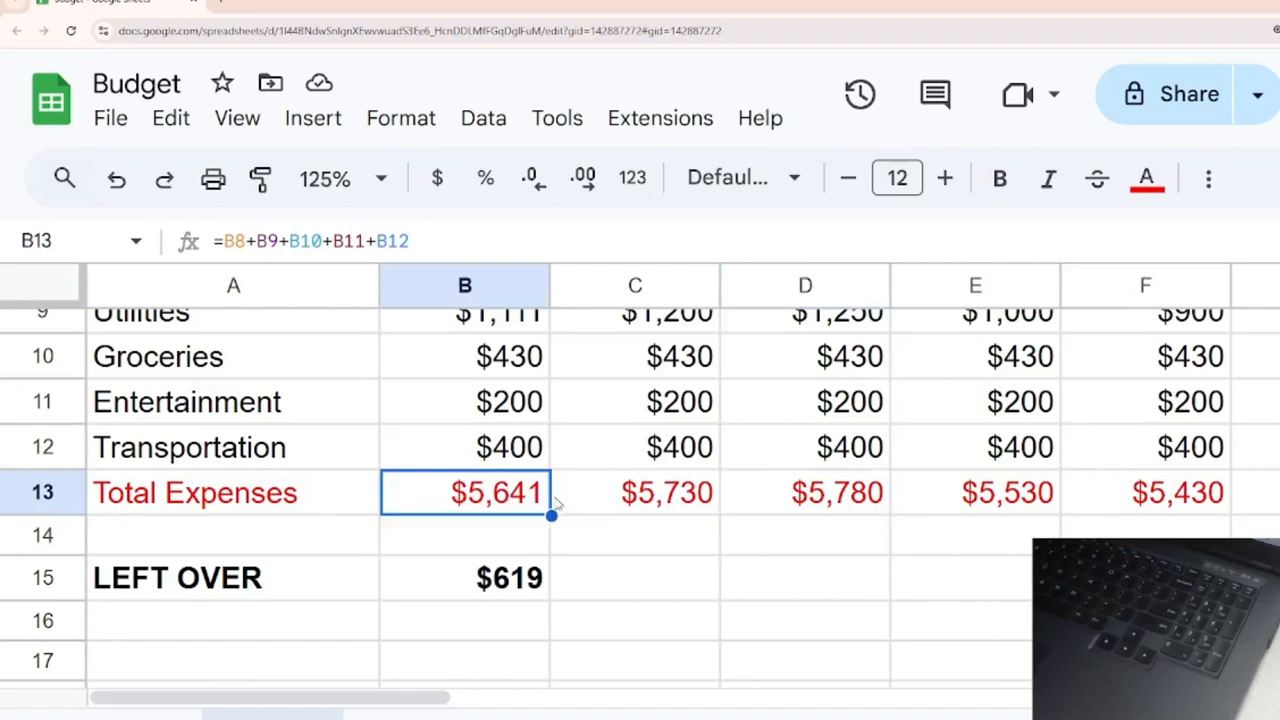
click(797, 503)
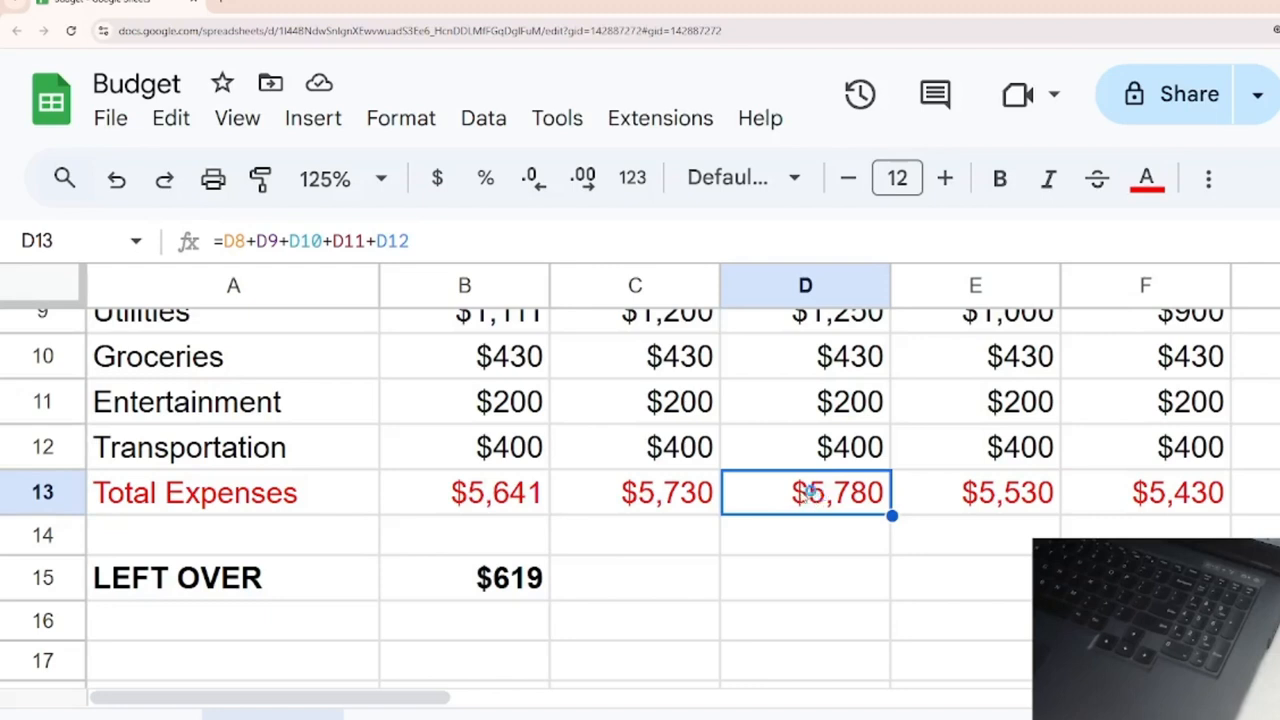
click(533, 497)
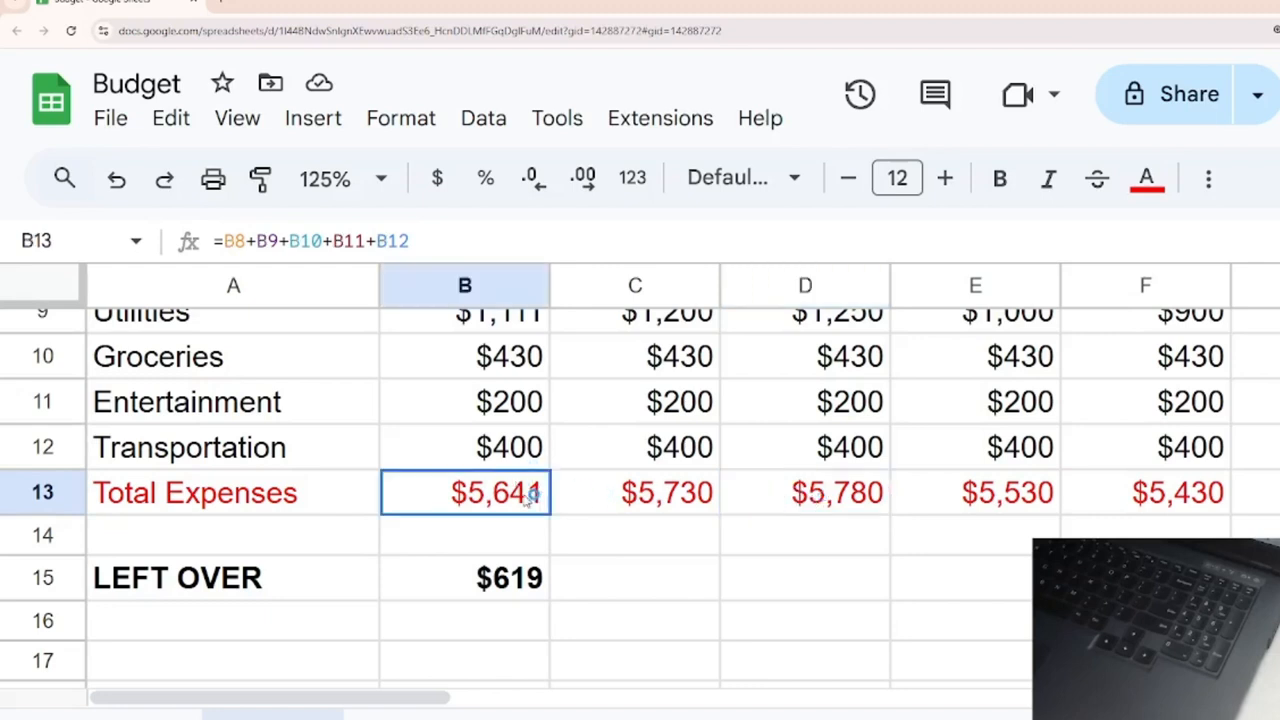
click(838, 503)
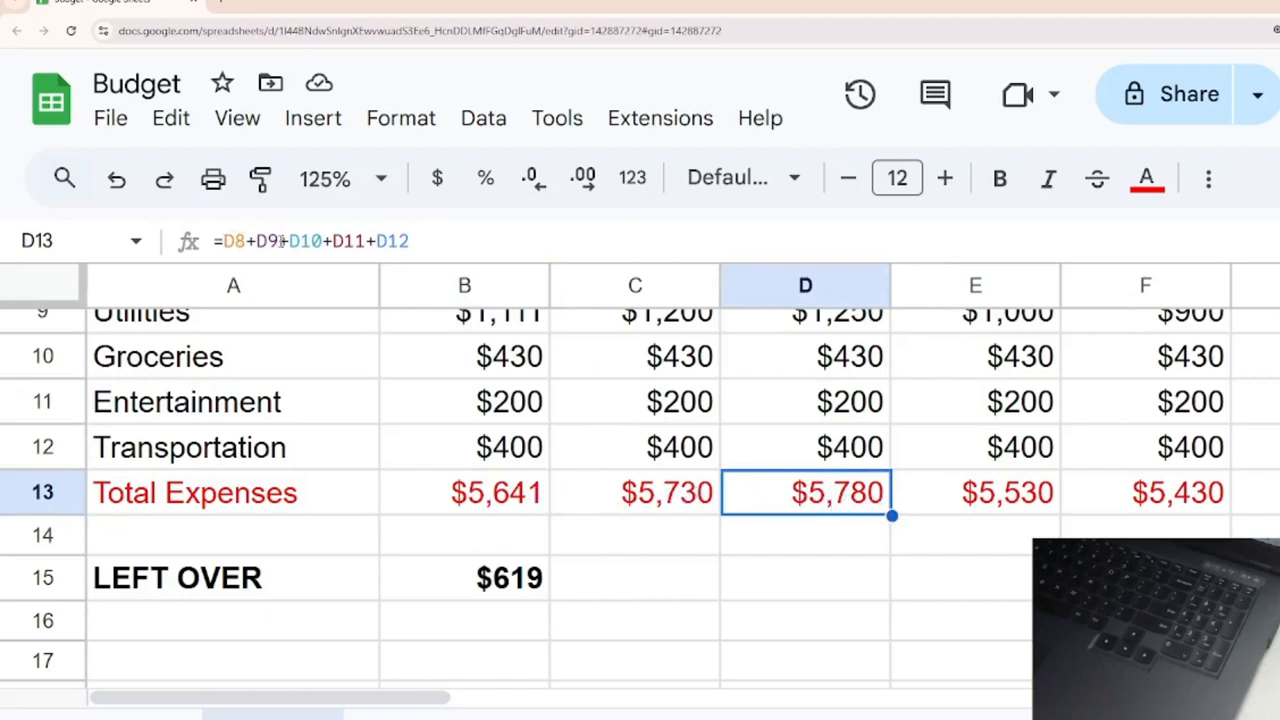
click(978, 496)
click(1122, 505)
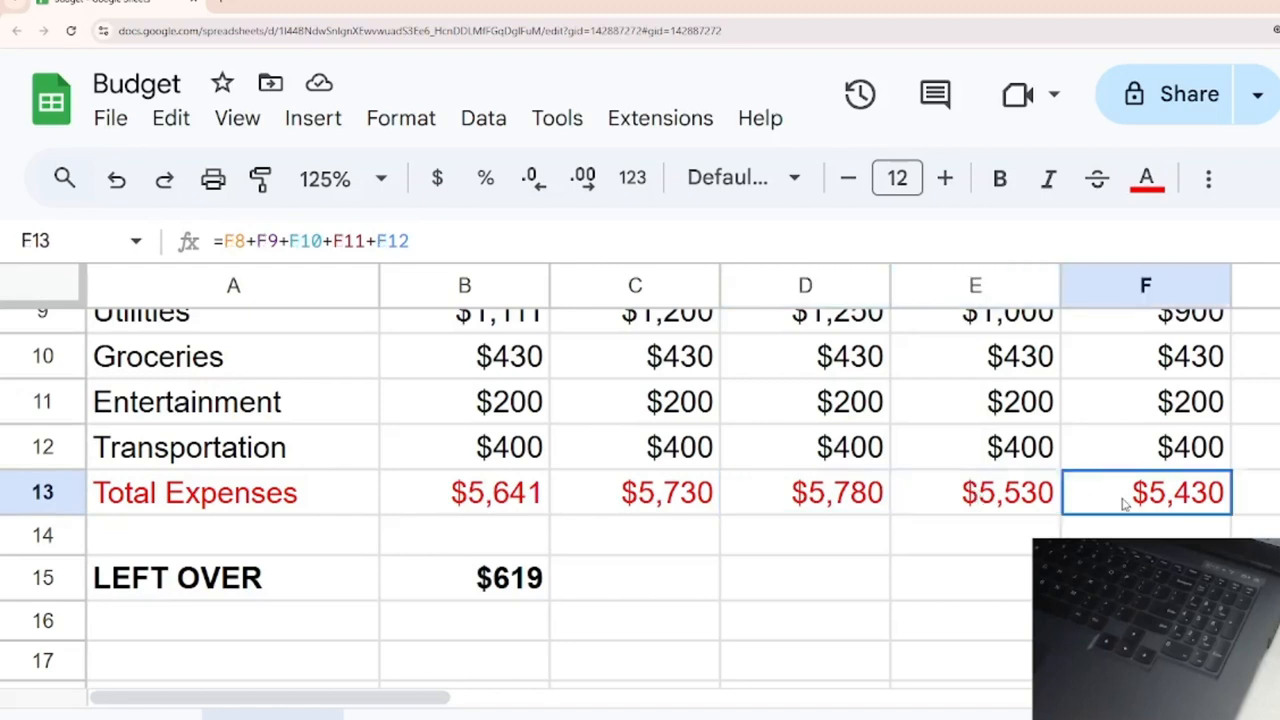
click(1266, 492)
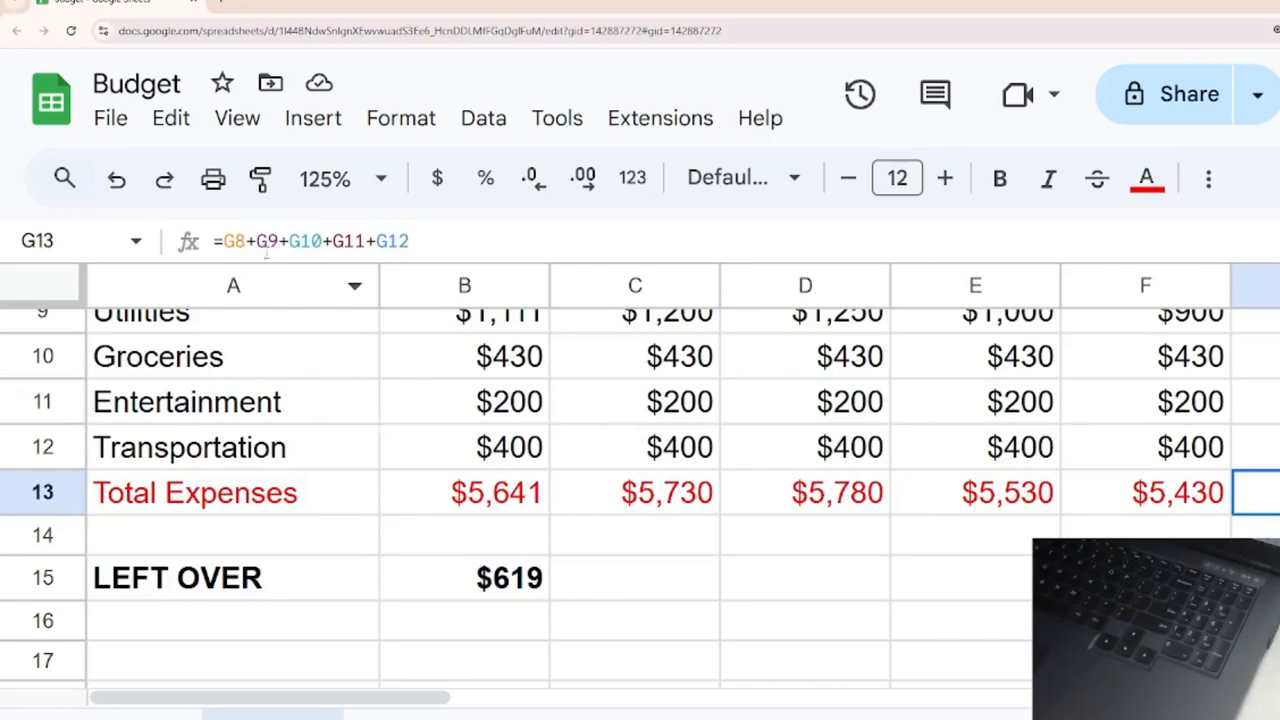
scroll(277, 328, down, 4)
scroll(277, 328, up, 5)
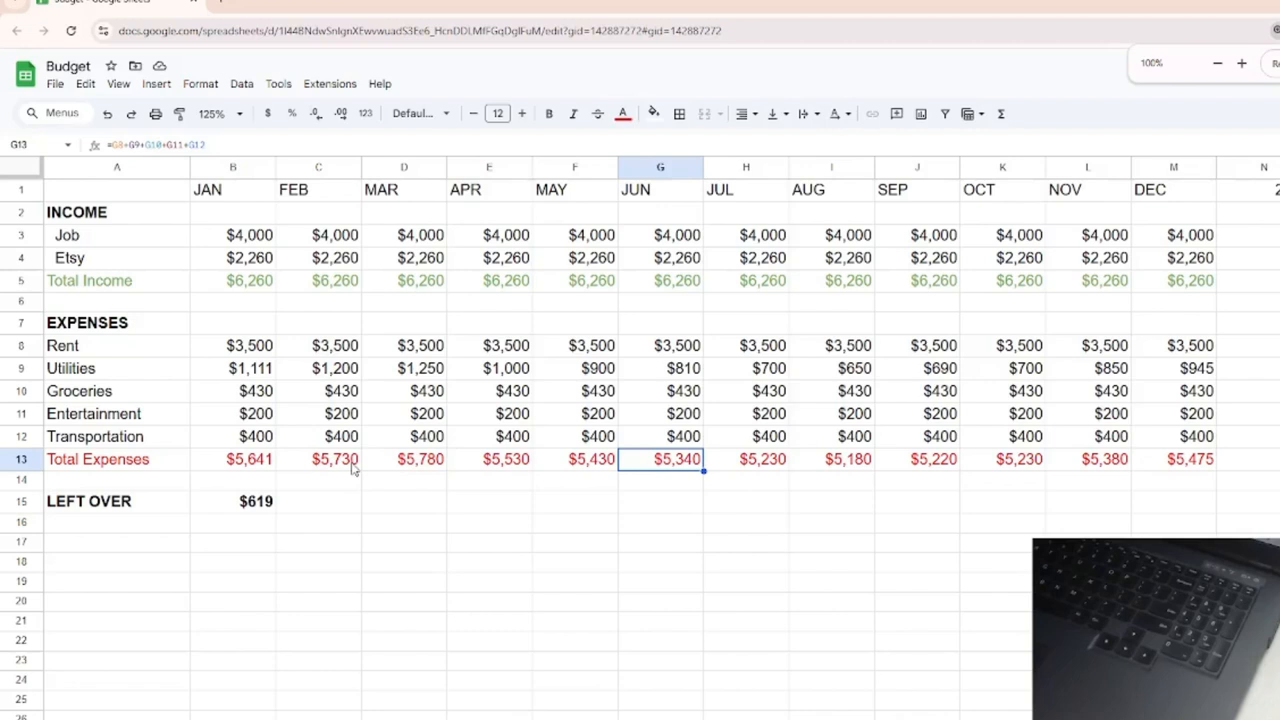
Step: Examine the Total Expenses formulas month by month from January to August, checking which column each one references
click(353, 465)
click(393, 471)
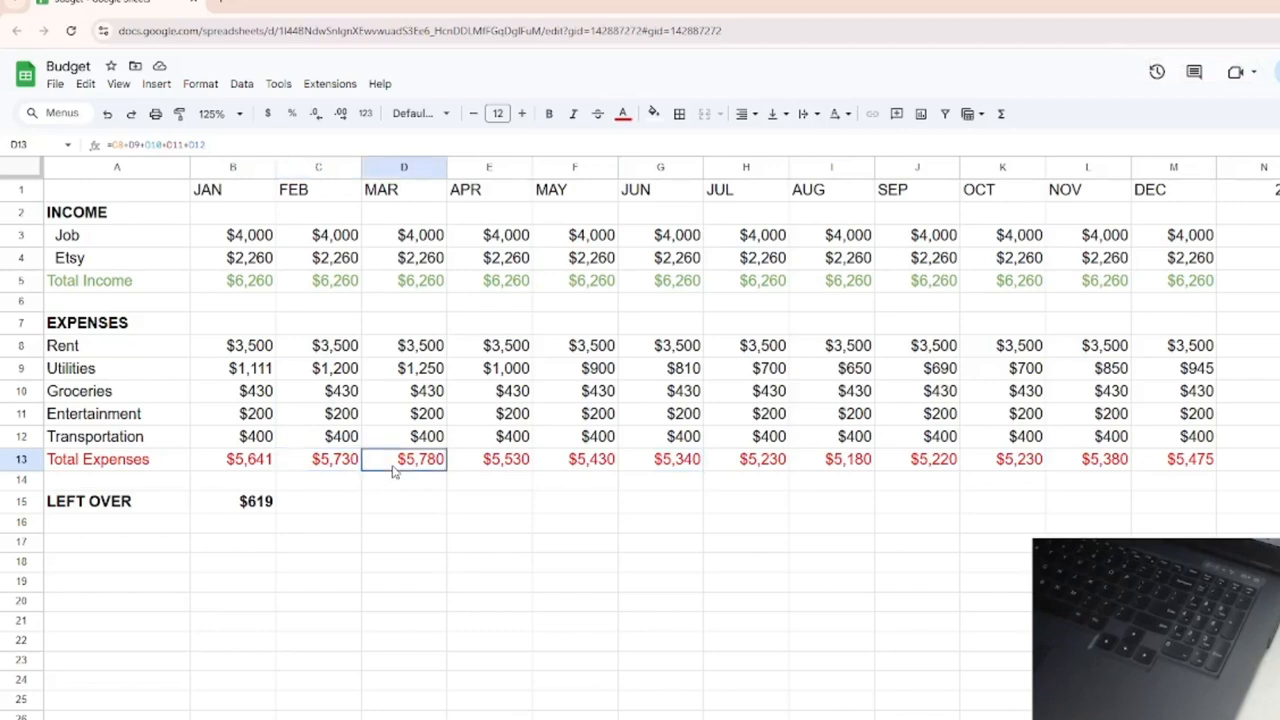
click(484, 466)
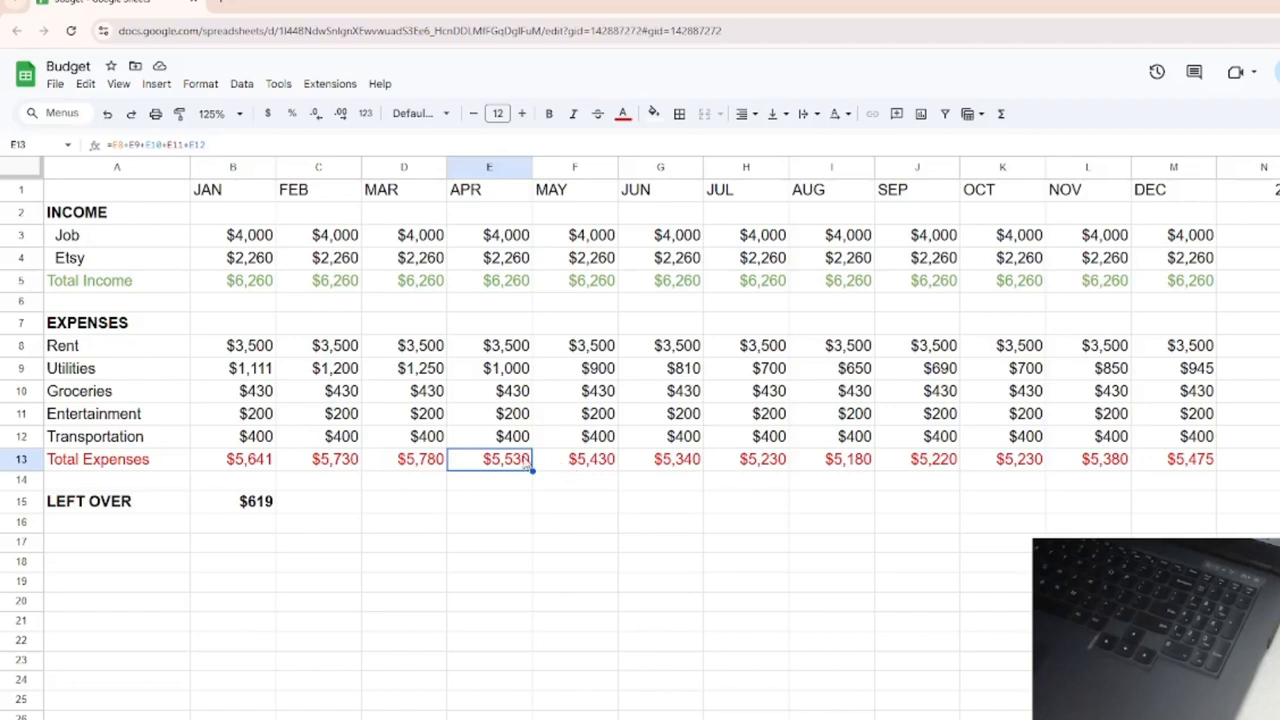
click(570, 460)
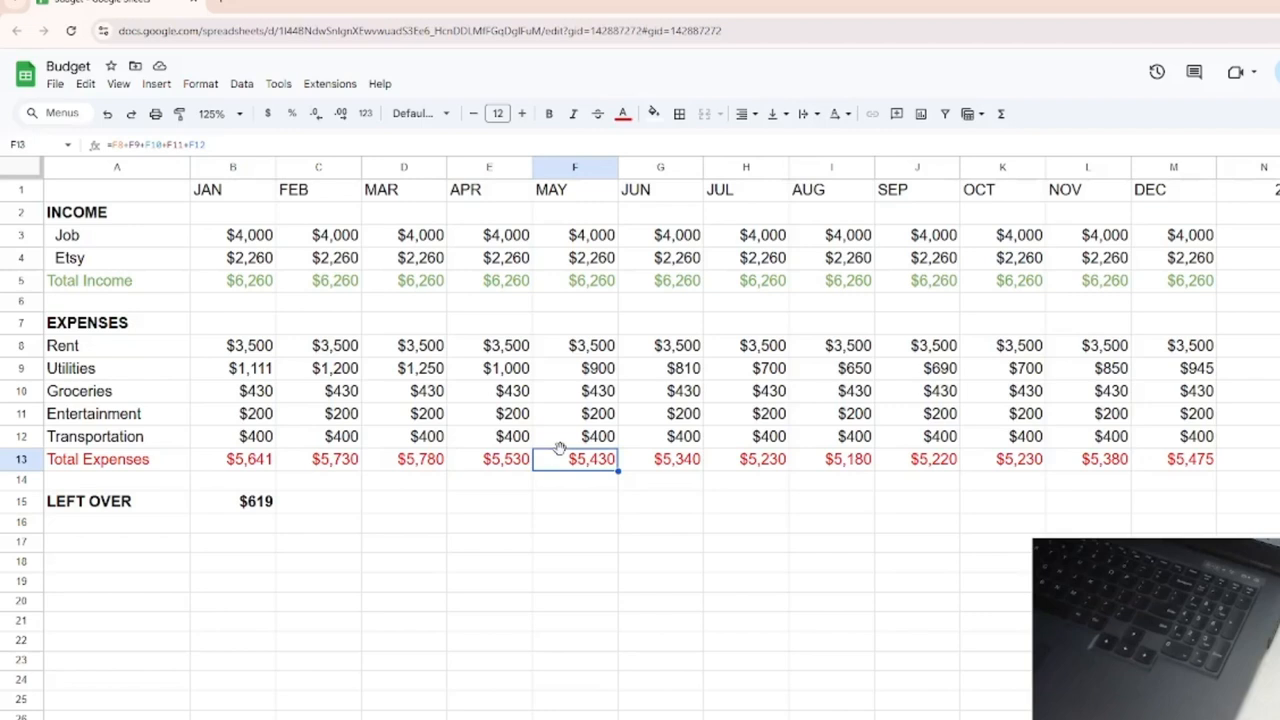
click(343, 465)
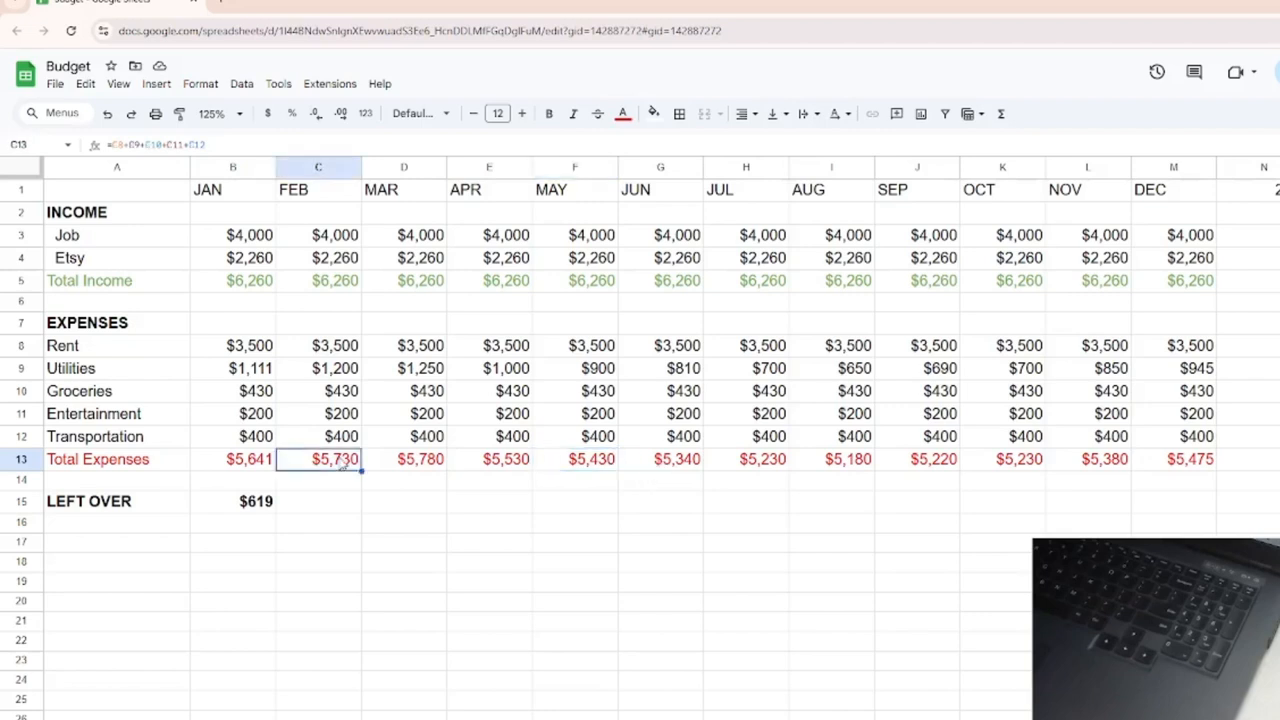
click(248, 468)
click(322, 470)
click(414, 470)
click(498, 463)
click(585, 462)
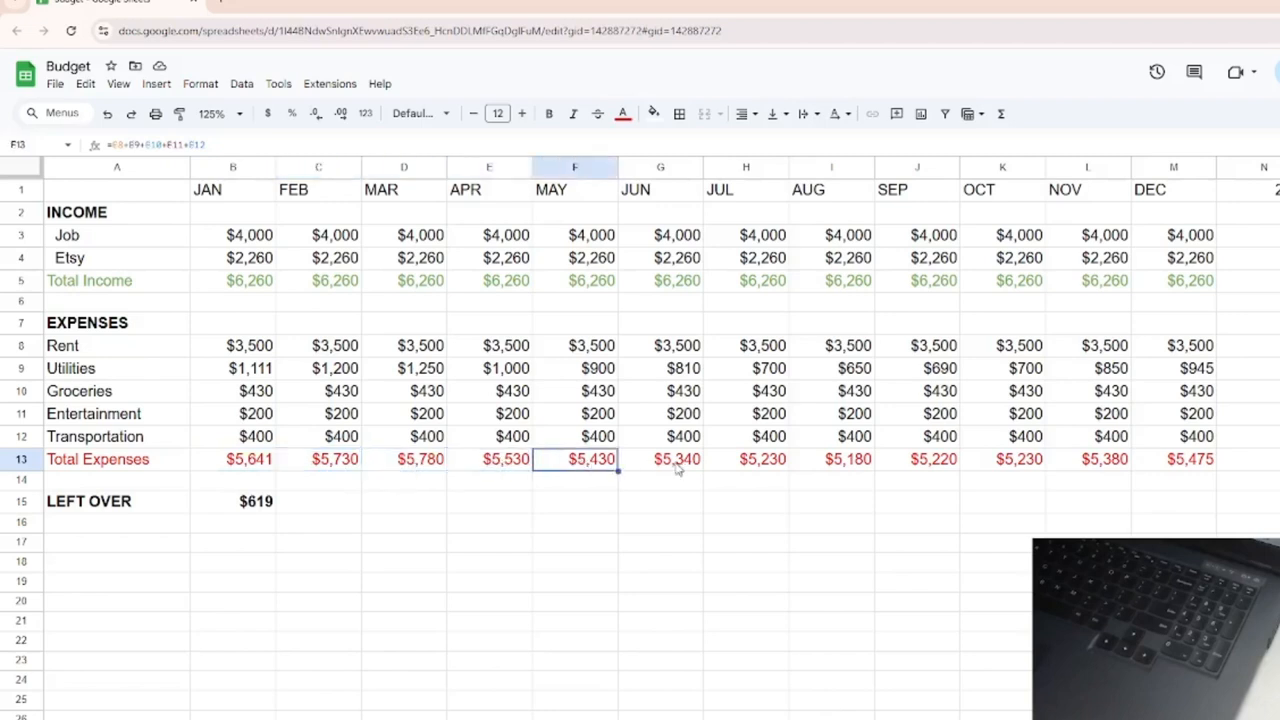
click(679, 470)
click(768, 472)
click(866, 463)
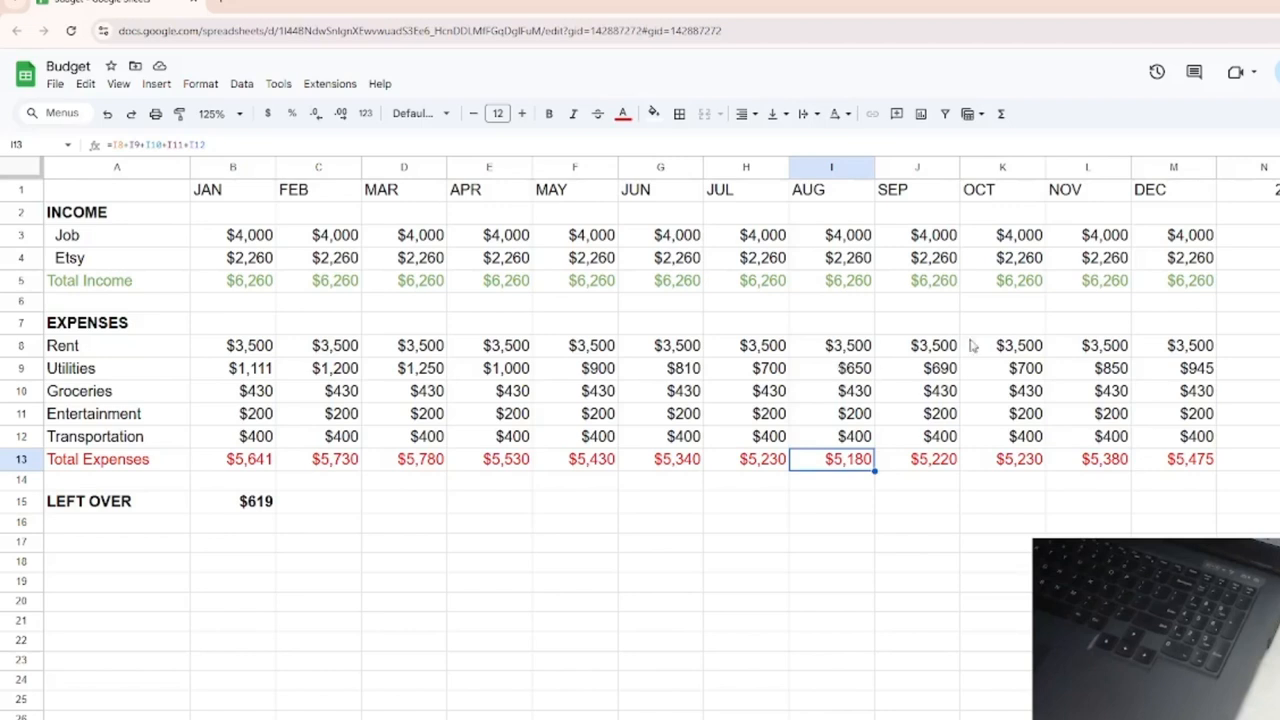
Step: Select cell N3, in the Job row just after December
click(1251, 245)
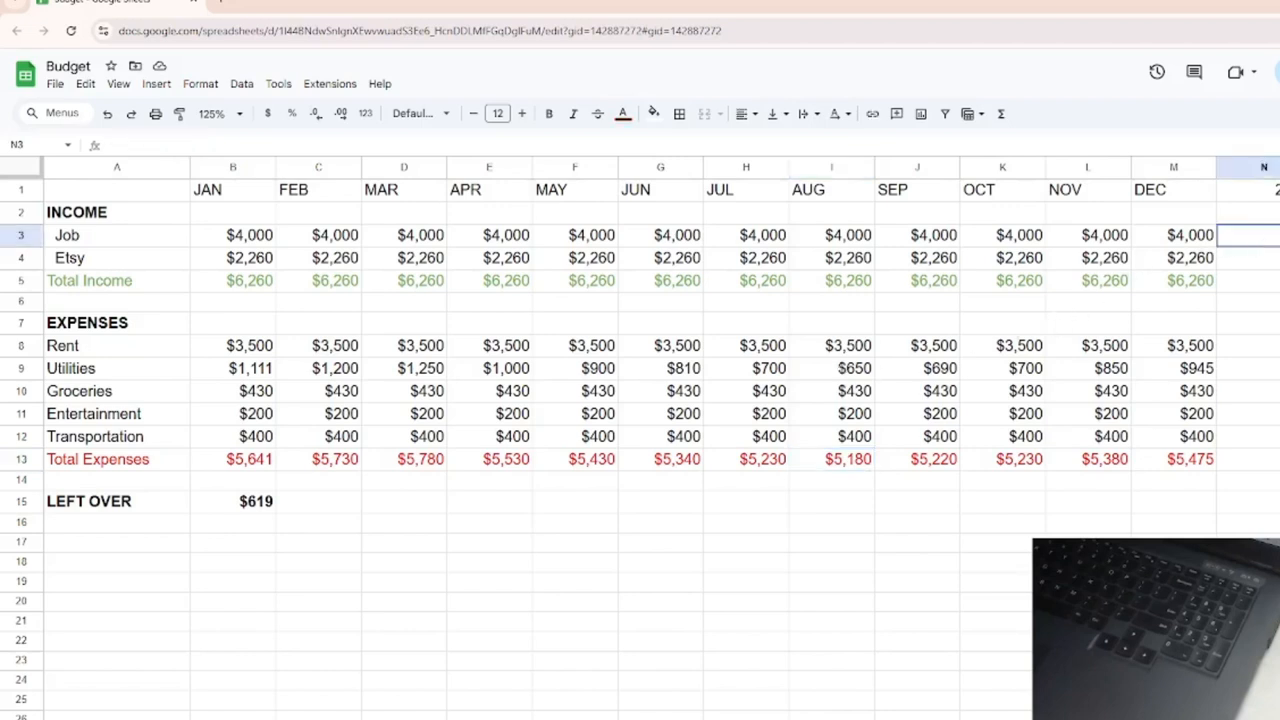